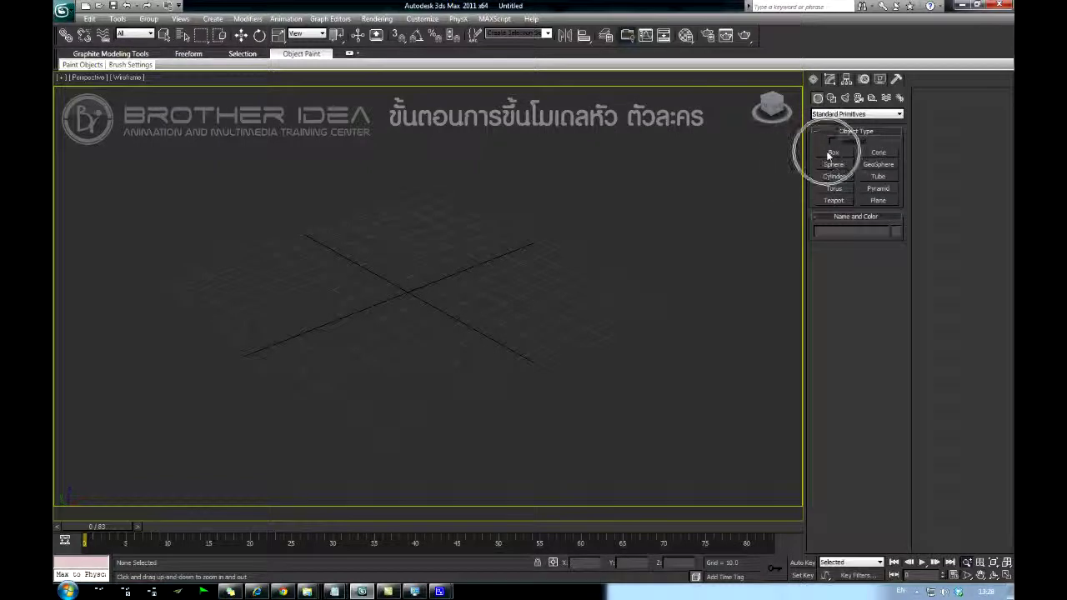
Create a box about 45 × 45 × 37 units at the grid centre and display it shaded with edged faces.
left_click_drag(327, 304, 507, 295)
left_click(492, 206)
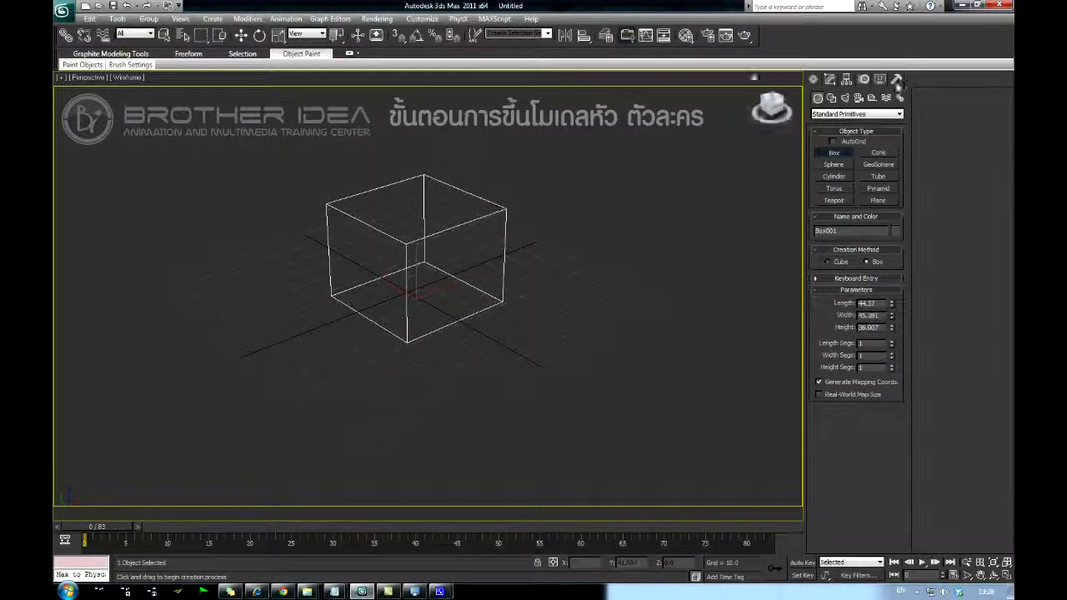
key("F3")
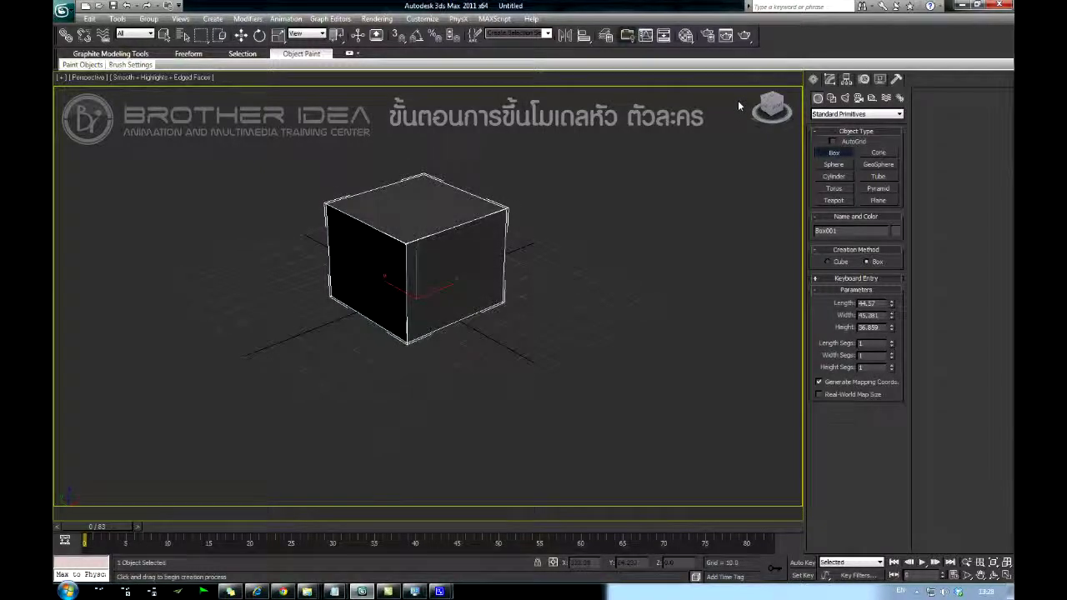
Set the box's length, width and height to 50 each.
left_click(830, 78)
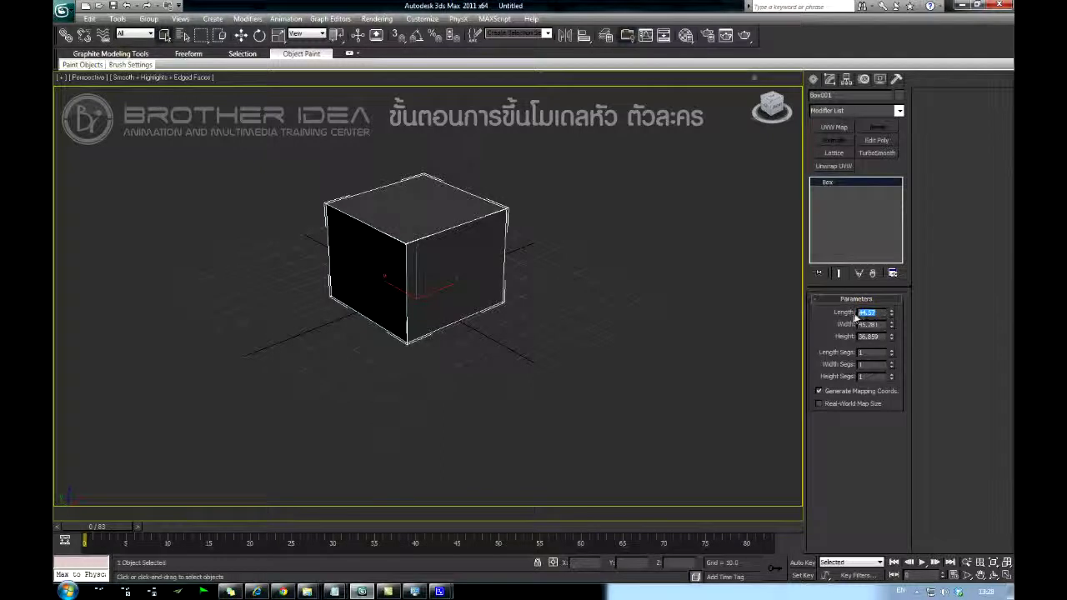
type("50")
key("Tab")
type("50")
key("Tab")
type("50")
key("Return")
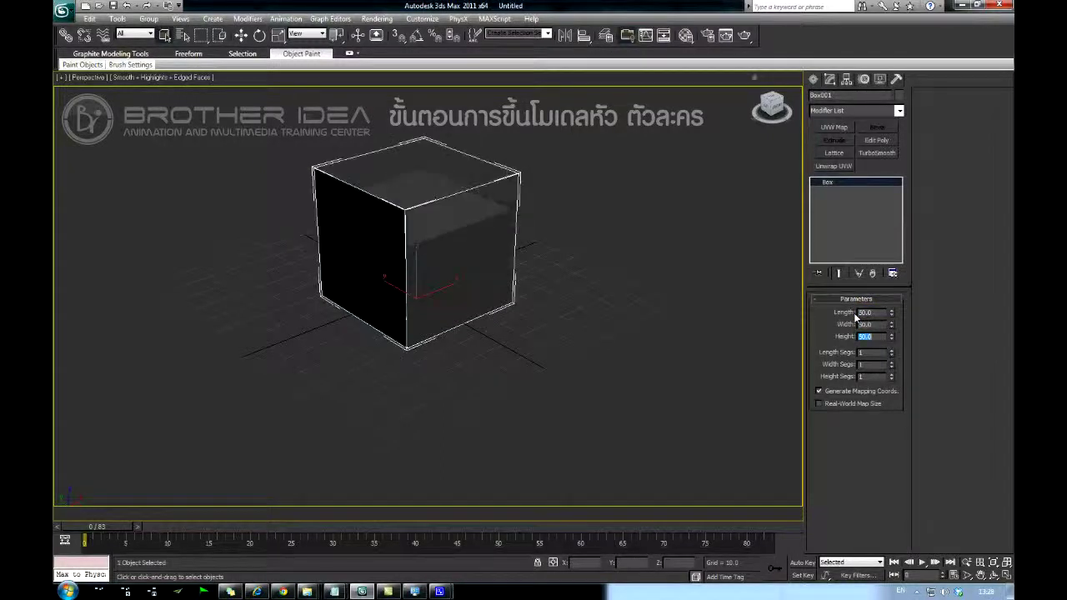
middle_click_drag(595, 263, 485, 275, "alt")
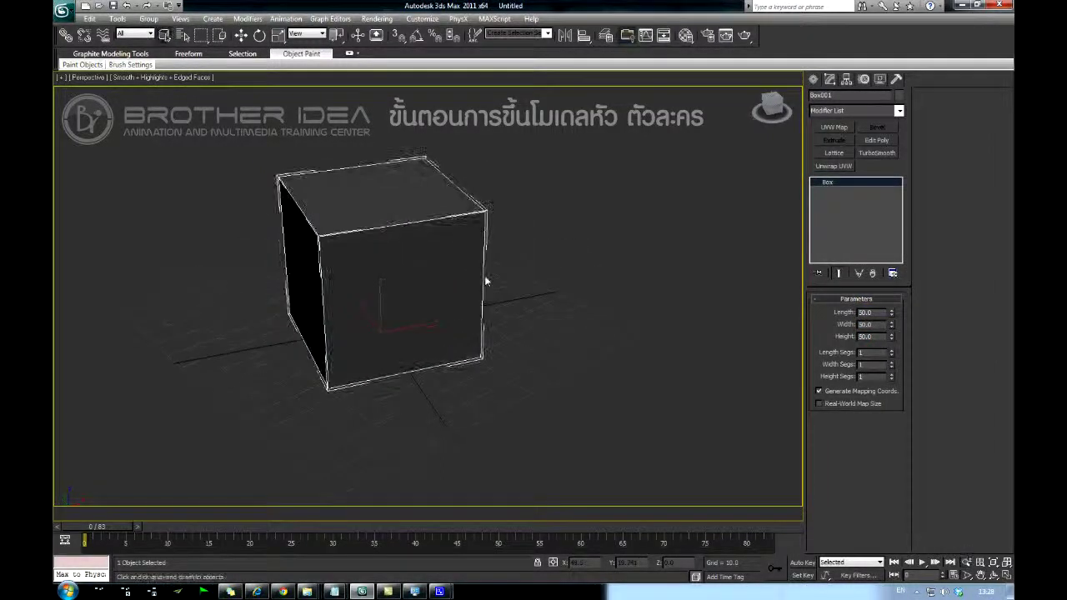
Move the box to the world origin by resetting its absolute X and Y position to 0.
left_click(242, 36)
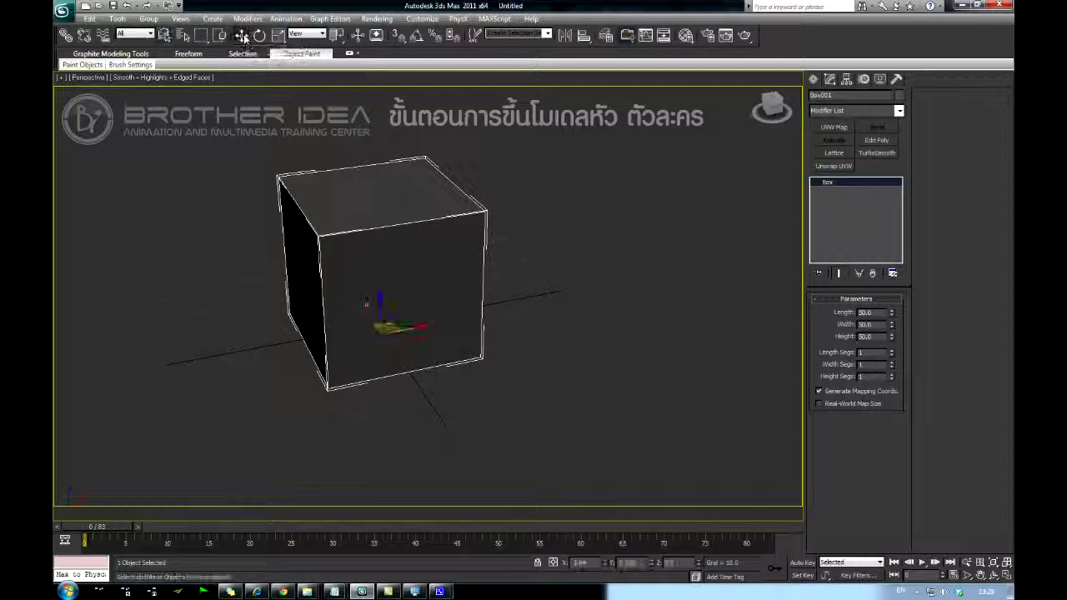
right_click(243, 35)
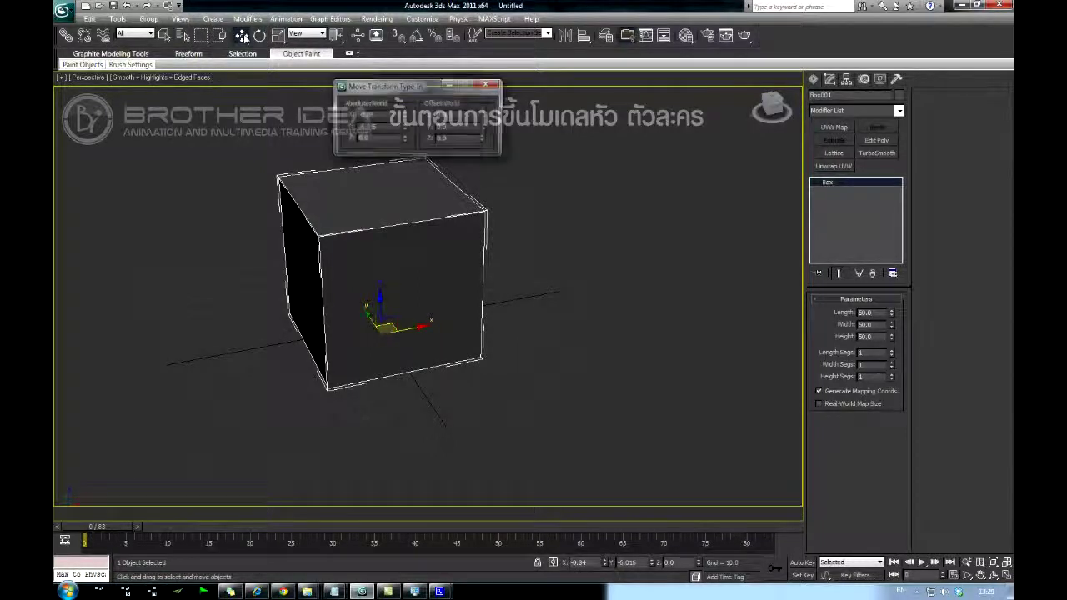
right_click(405, 116)
right_click(404, 127)
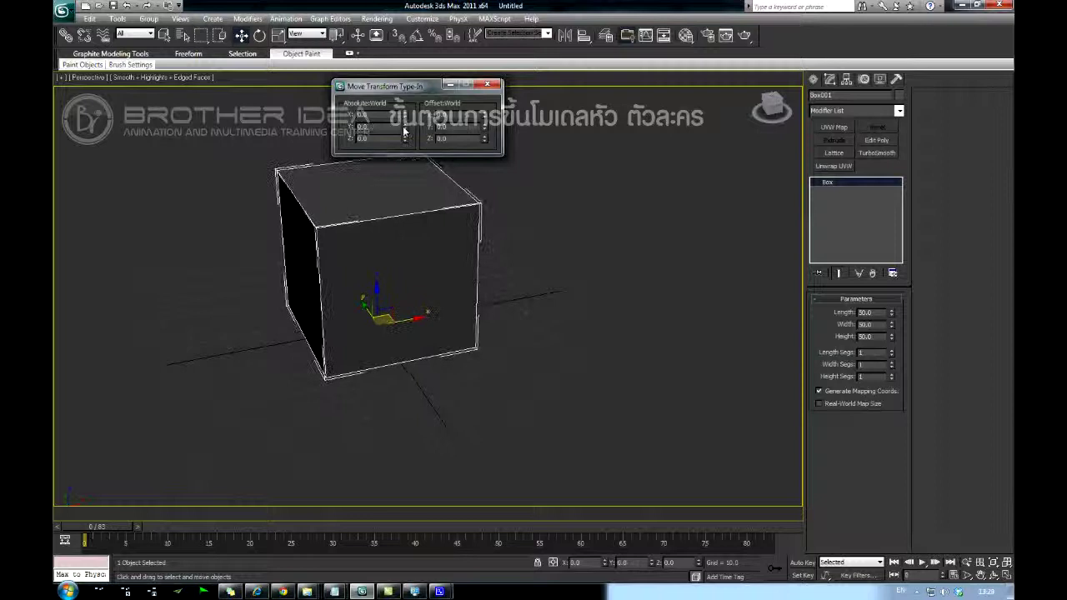
left_click(490, 84)
mouse_move(488, 202)
middle_mouse_down("alt")
mouse_move(474, 202)
mouse_move(491, 208)
middle_mouse_up("alt")
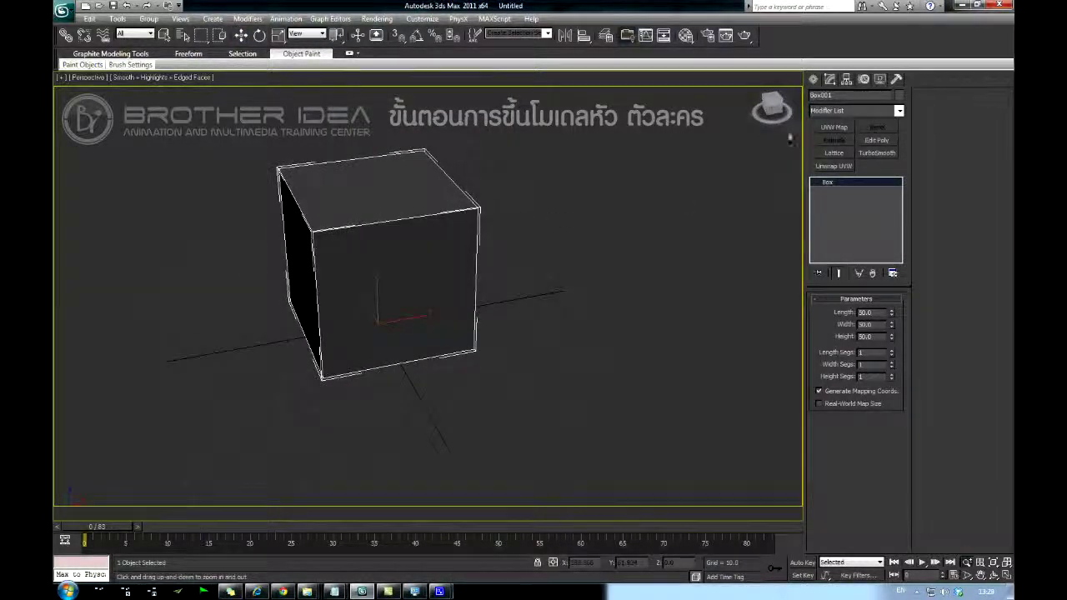
Apply a TurboSmooth modifier to the box to round it into a ball.
left_click(845, 111)
left_click(846, 110)
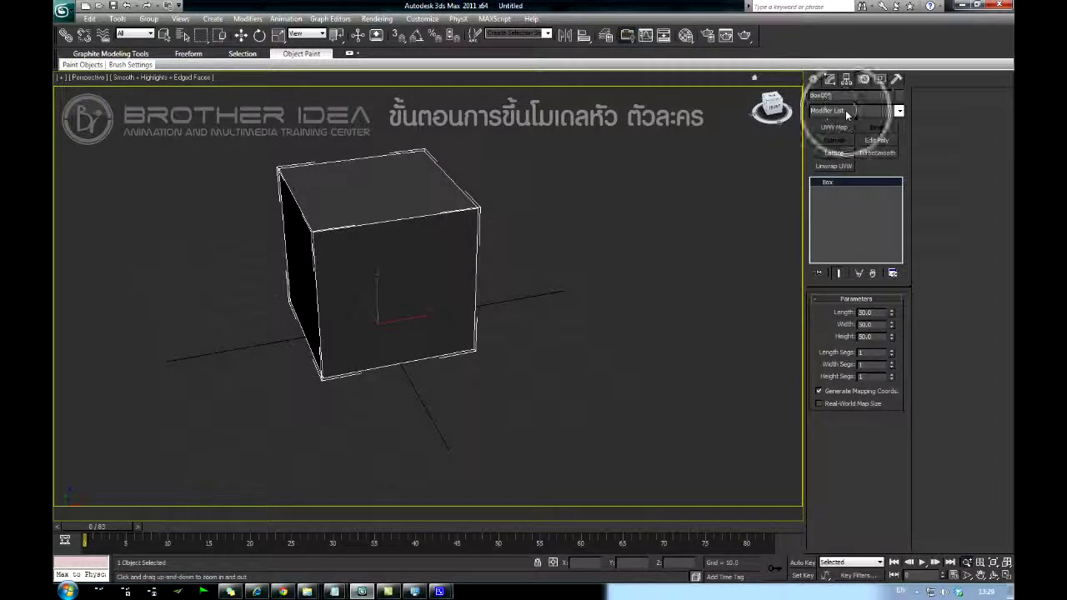
left_click(899, 110)
left_click_drag(901, 171, 901, 394)
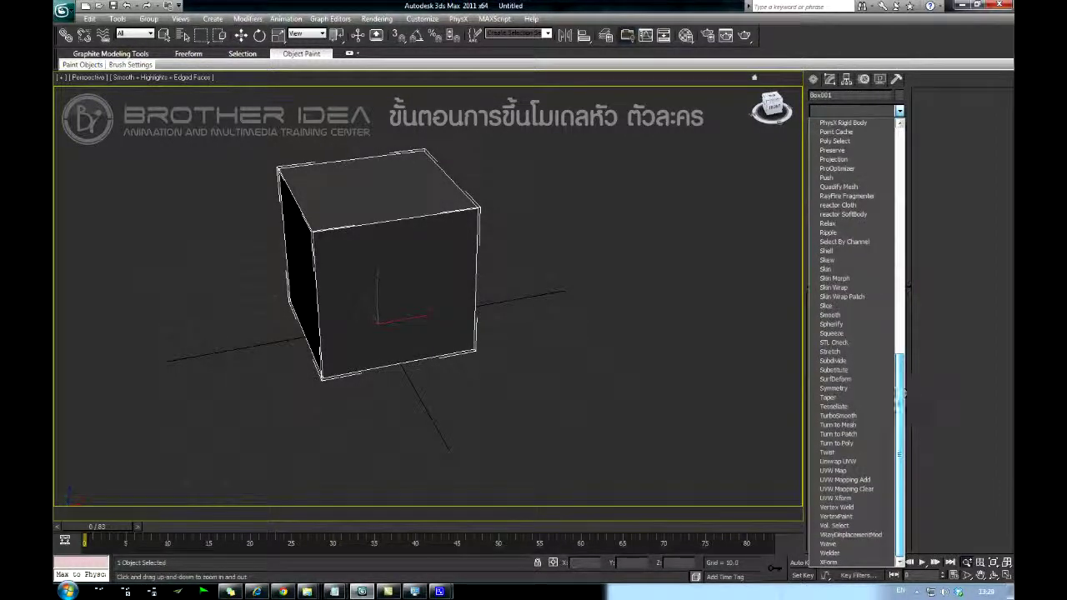
left_click(851, 417)
middle_click_drag(553, 322, 505, 298, "alt")
mouse_move(796, 182)
middle_mouse_down("alt")
mouse_move(496, 236)
mouse_move(543, 236)
mouse_move(499, 262)
mouse_move(367, 260)
mouse_move(512, 257)
mouse_move(500, 277)
mouse_move(503, 257)
mouse_move(490, 265)
mouse_move(269, 250)
mouse_move(627, 273)
mouse_move(539, 278)
mouse_move(553, 269)
mouse_move(550, 233)
mouse_move(518, 304)
mouse_move(521, 286)
middle_mouse_up("alt")
Switch to the Front view and convert the smoothed box to an Editable Poly.
key("f")
right_click(467, 273)
mouse_move(519, 373)
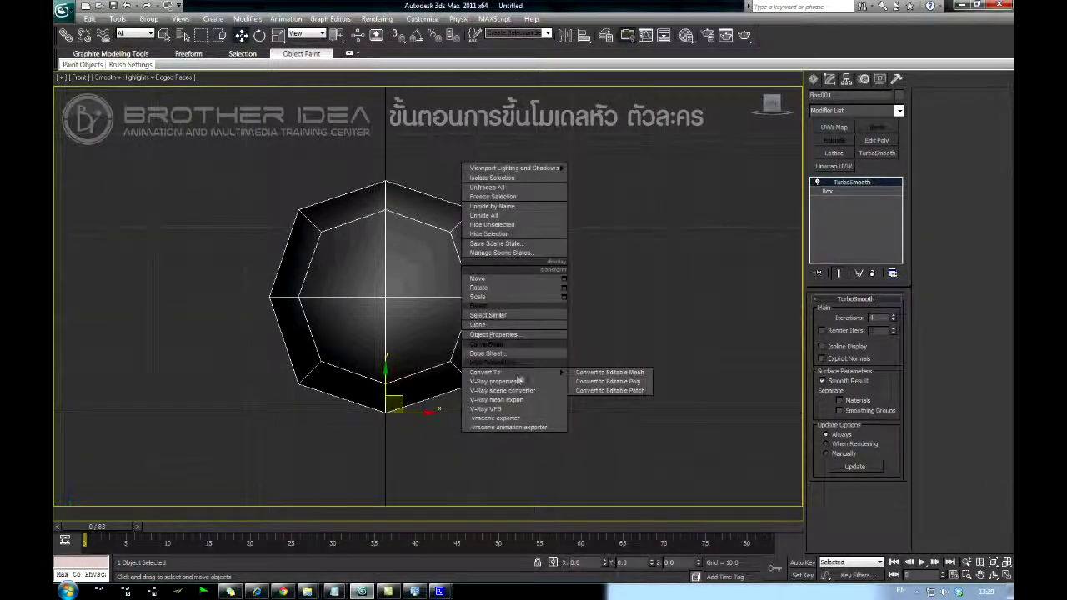
left_click(606, 383)
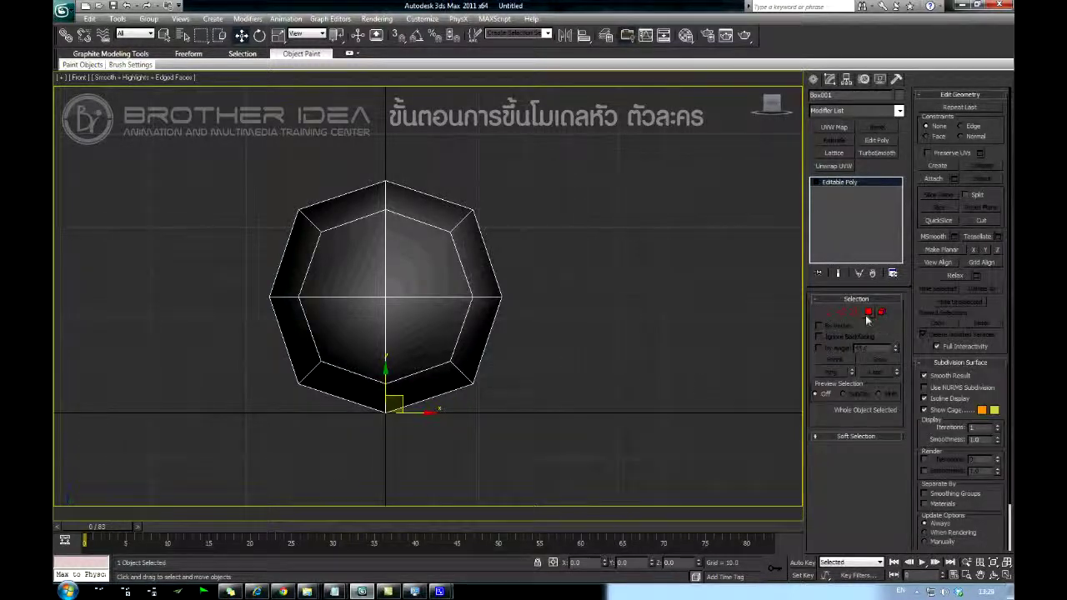
Delete all polygons on the left half of the ball in the Front view and return to whole-object level.
left_click(869, 314)
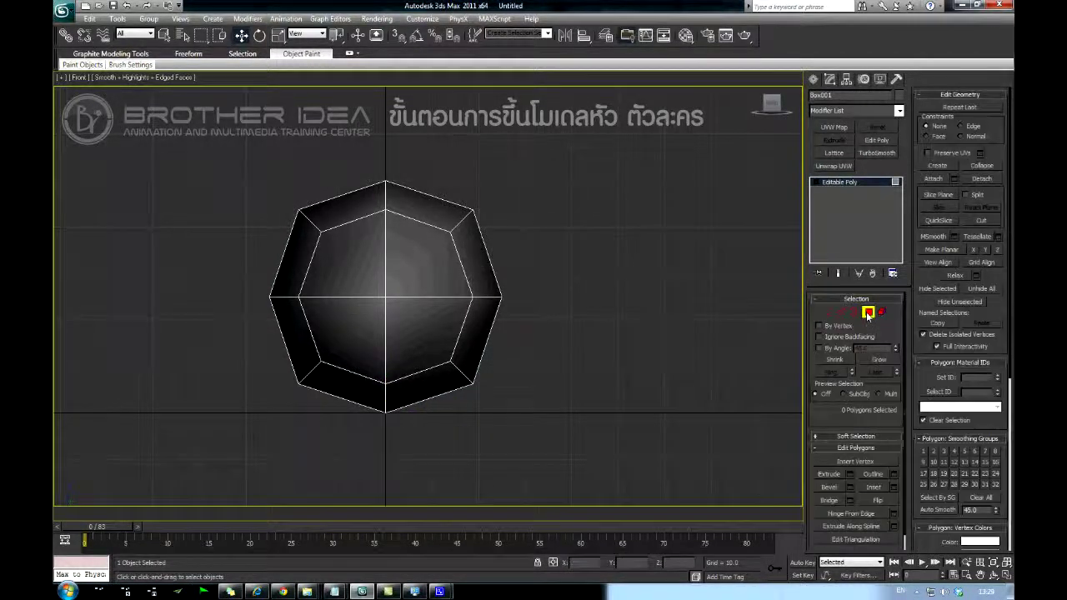
left_click(816, 184)
middle_click_drag(340, 183, 397, 165)
left_click_drag(291, 130, 430, 445)
left_click_drag(242, 123, 424, 456)
left_click_drag(286, 147, 419, 434)
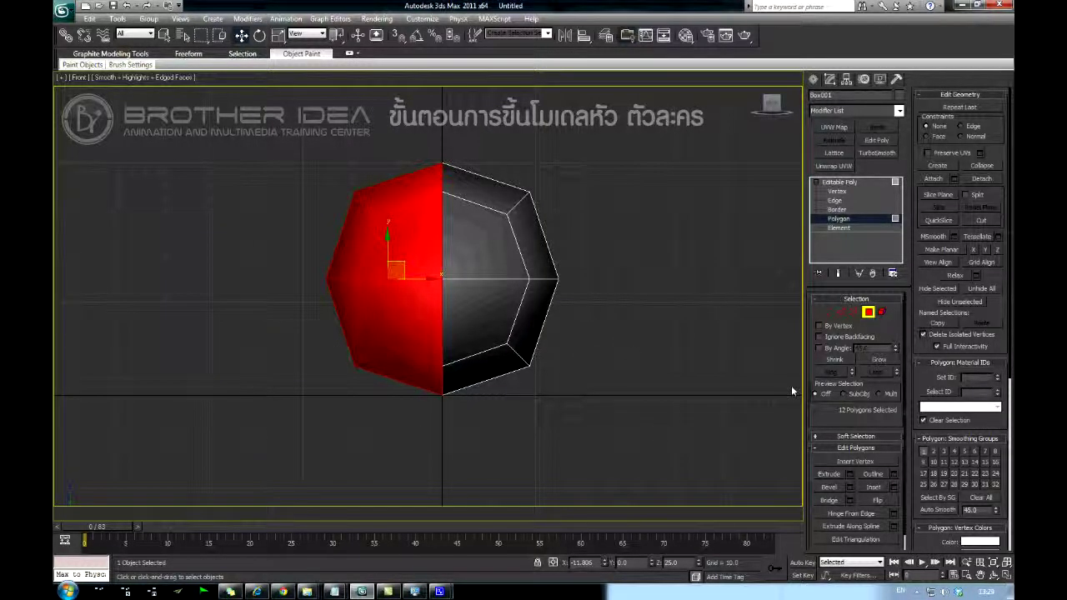
key("Delete")
left_click(849, 219)
key("ctrl")
key("ctrl")
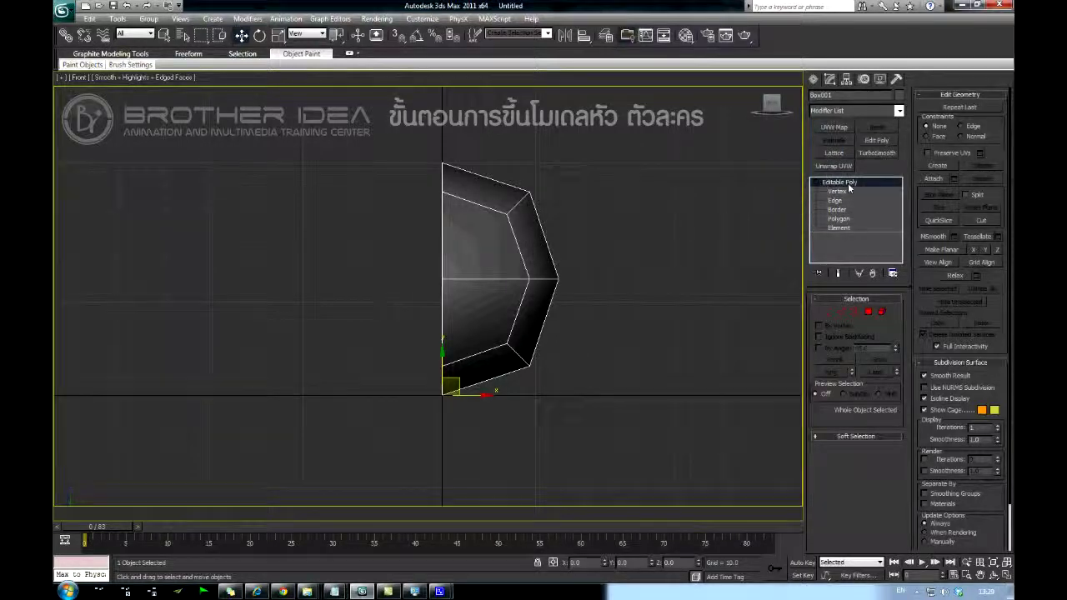
Mirror the remaining half with a Symmetry modifier on the X axis and check it in Perspective view.
left_click(899, 111)
left_click_drag(901, 138, 909, 360)
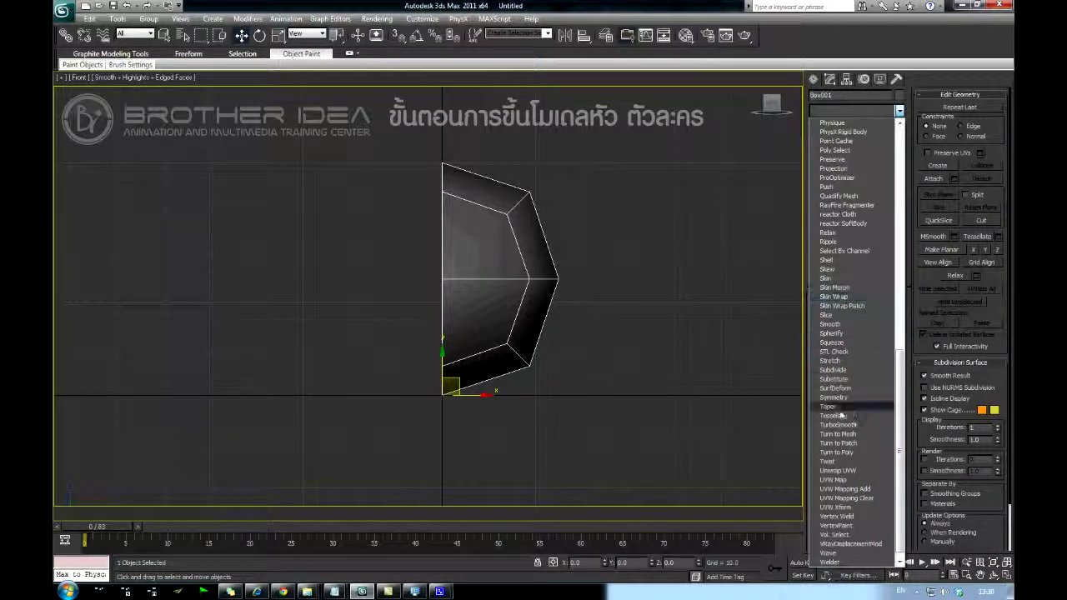
left_click(843, 400)
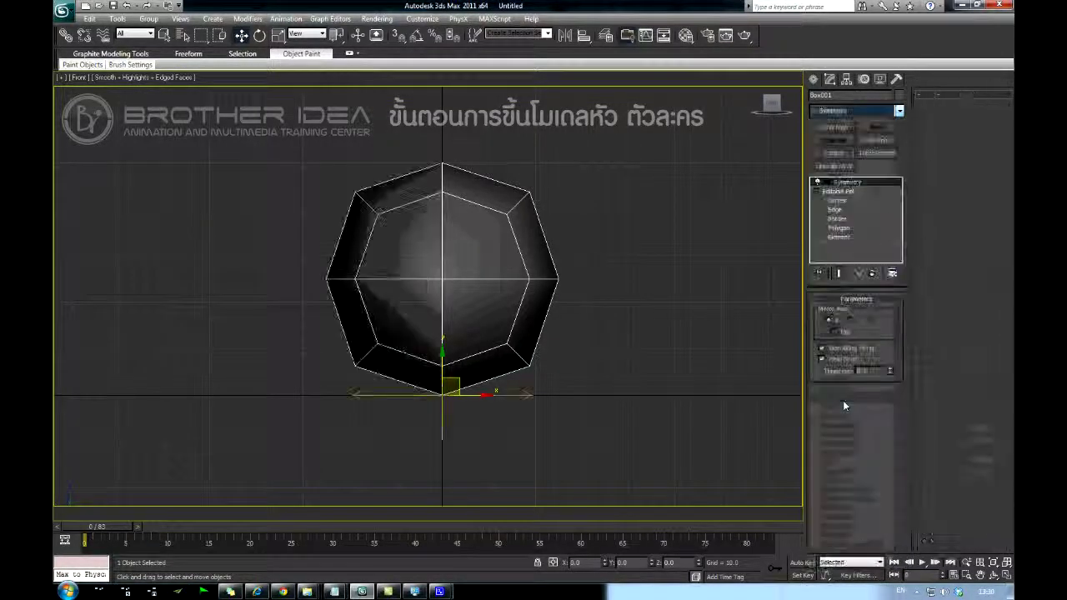
middle_click_drag(529, 302, 481, 298)
key("p")
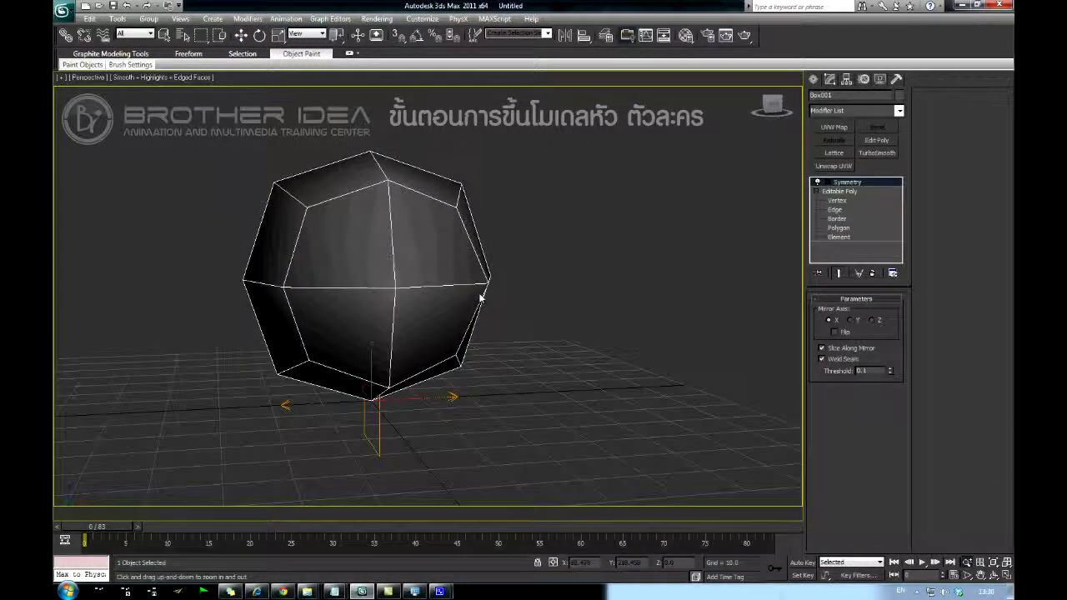
In the Left view, enter Vertex level of the Editable Poly and turn on the end-result display.
key("l")
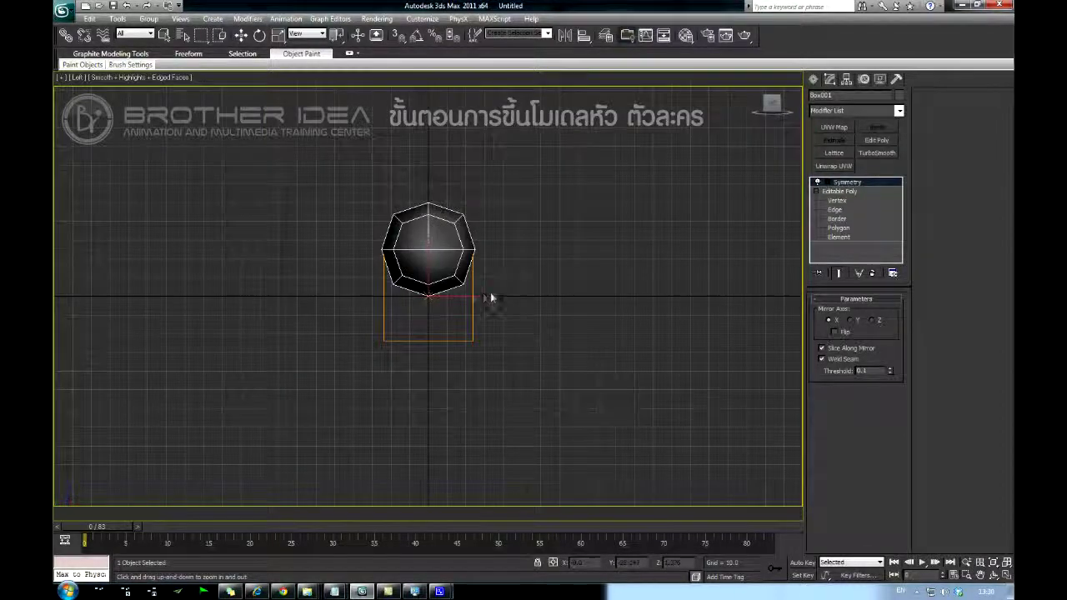
scroll(491, 291, "up", 4)
left_click(844, 201)
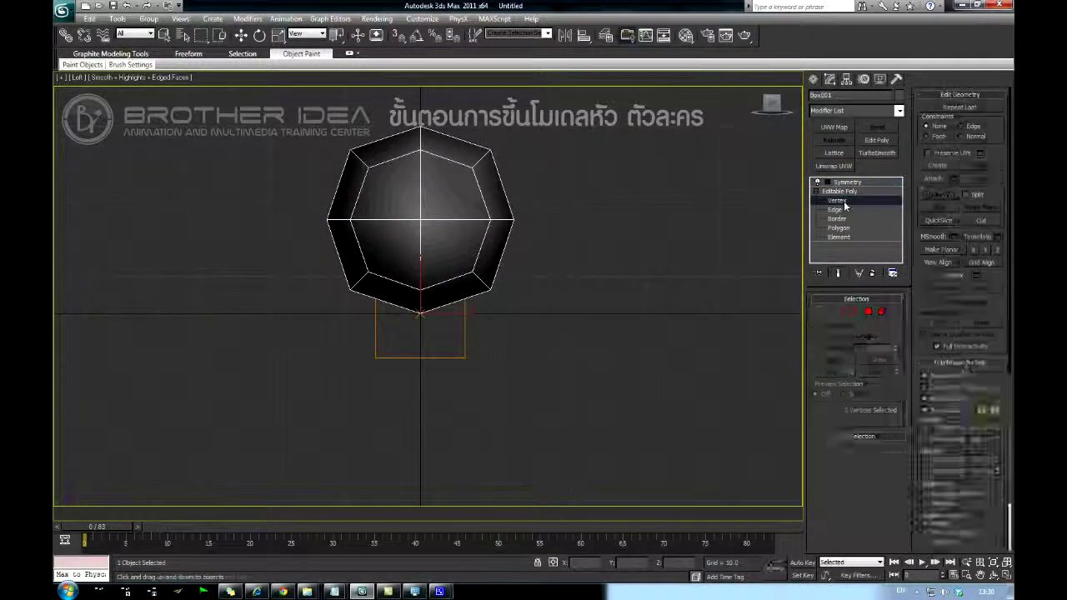
left_click(845, 211)
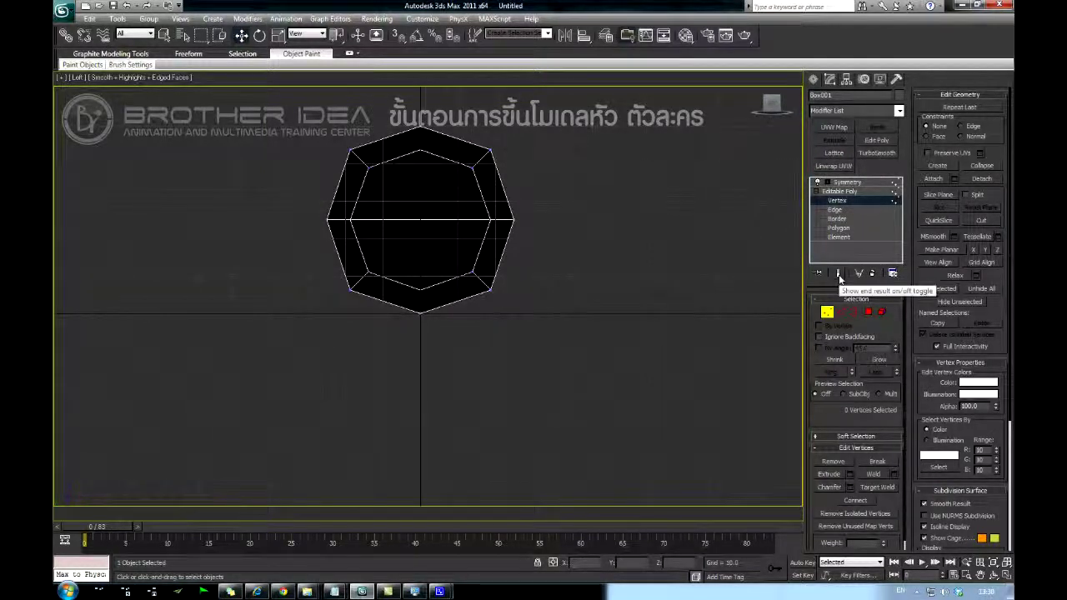
left_click(839, 275)
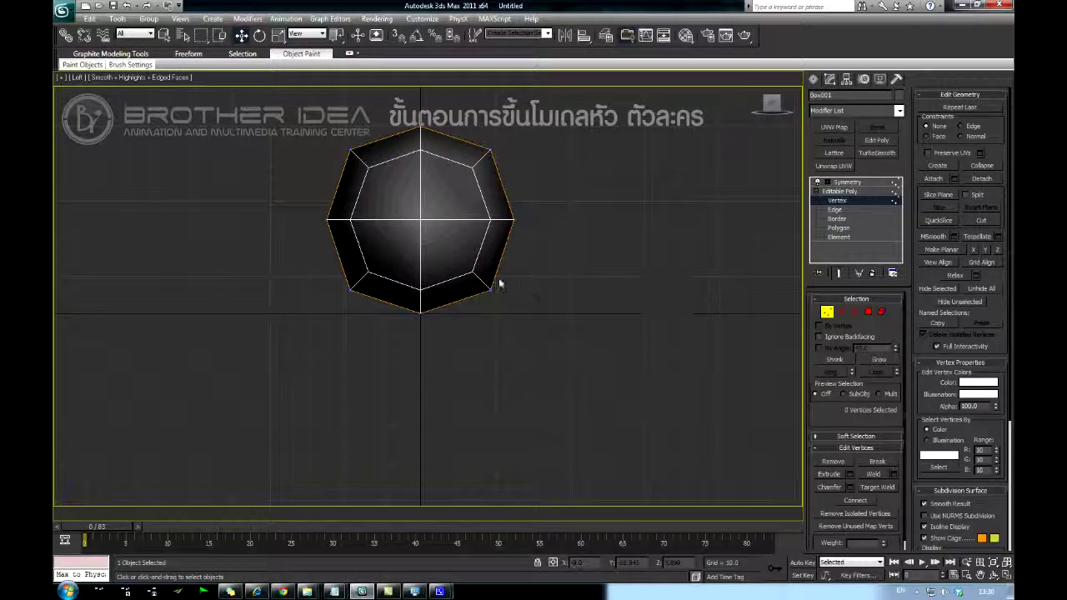
Move the two lower front vertices down and forward to form the jaw, and inspect the shape in Perspective.
left_click_drag(456, 259, 523, 319)
left_click_drag(497, 270, 517, 291)
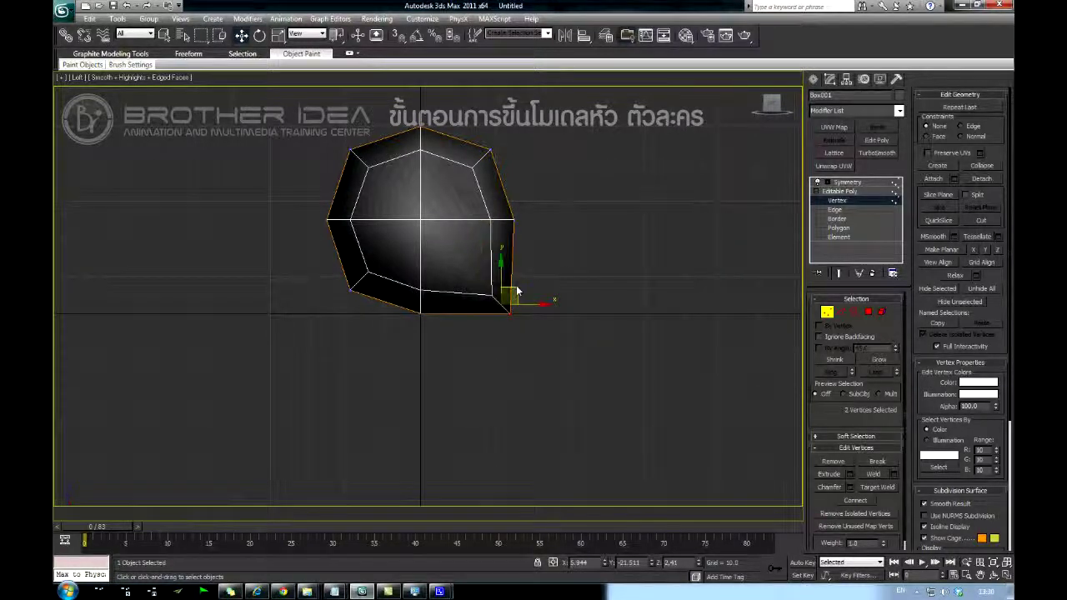
key("p")
mouse_move(529, 291)
middle_mouse_down("alt")
mouse_move(572, 295)
mouse_move(519, 309)
middle_mouse_up("alt")
left_click(844, 205)
middle_click_drag(593, 250, 525, 290, "alt")
scroll(523, 306, "up", 2)
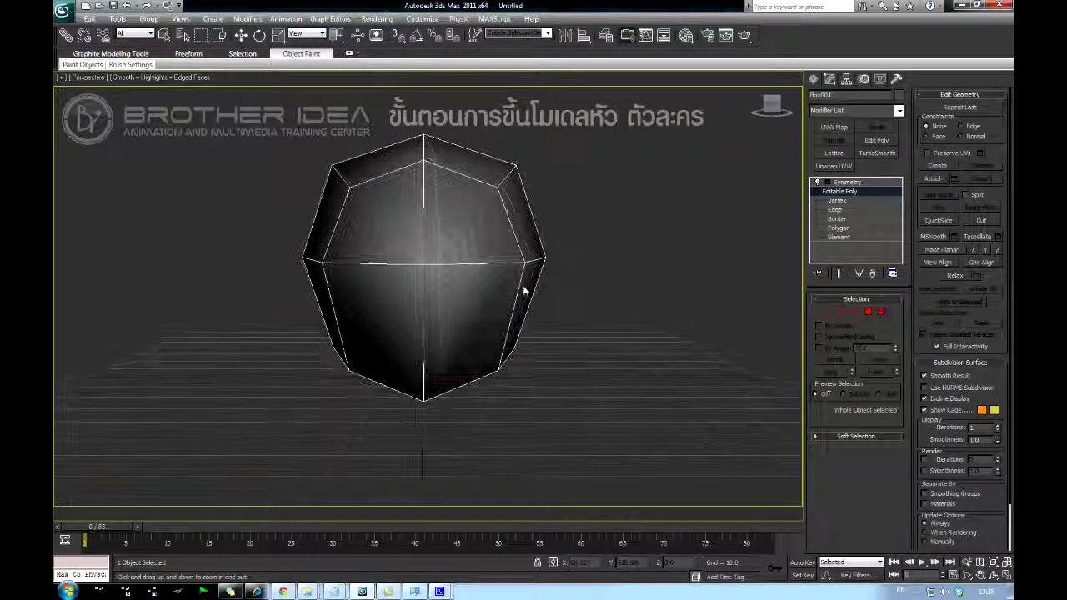
Select all polygons of the half head and slice them horizontally above the middle at about Z 32.5.
left_click(837, 230)
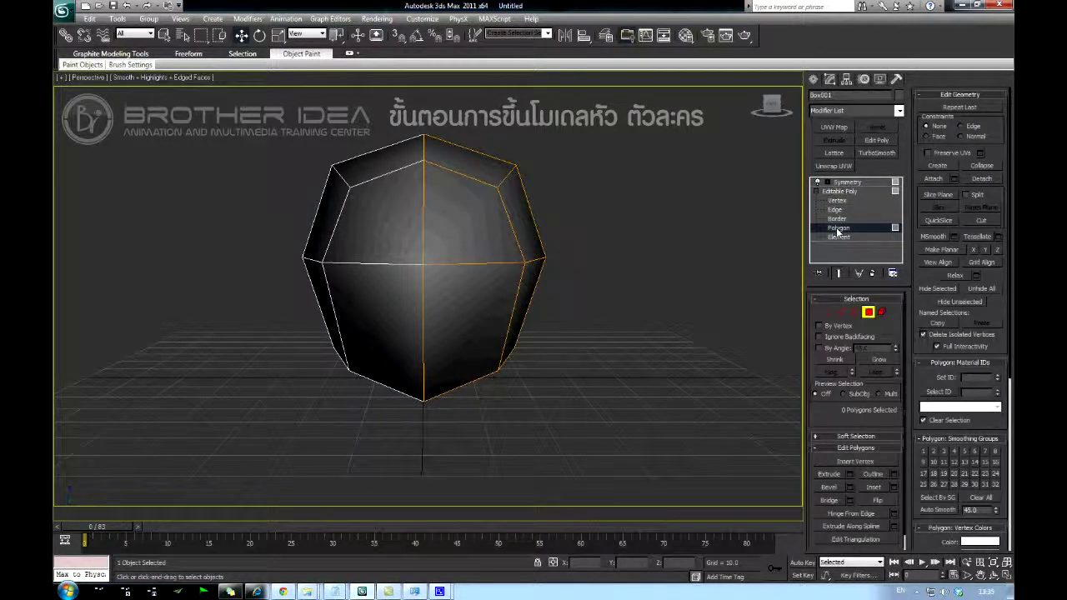
key("ctrl+a")
mouse_move(627, 226)
middle_mouse_down("alt")
mouse_move(589, 226)
mouse_move(637, 225)
mouse_move(619, 223)
middle_mouse_up("alt")
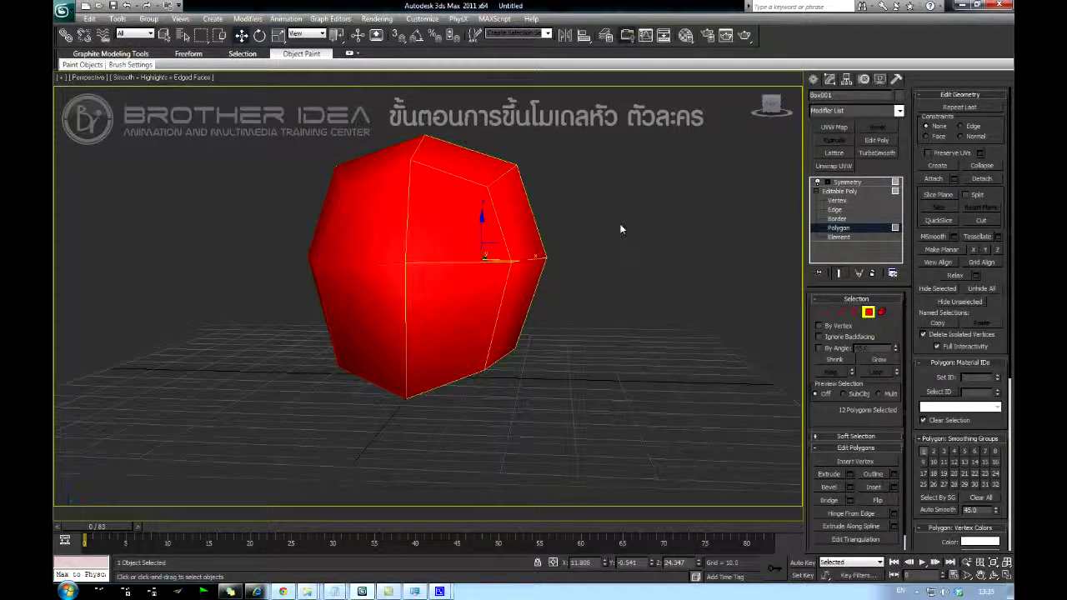
left_click(927, 196)
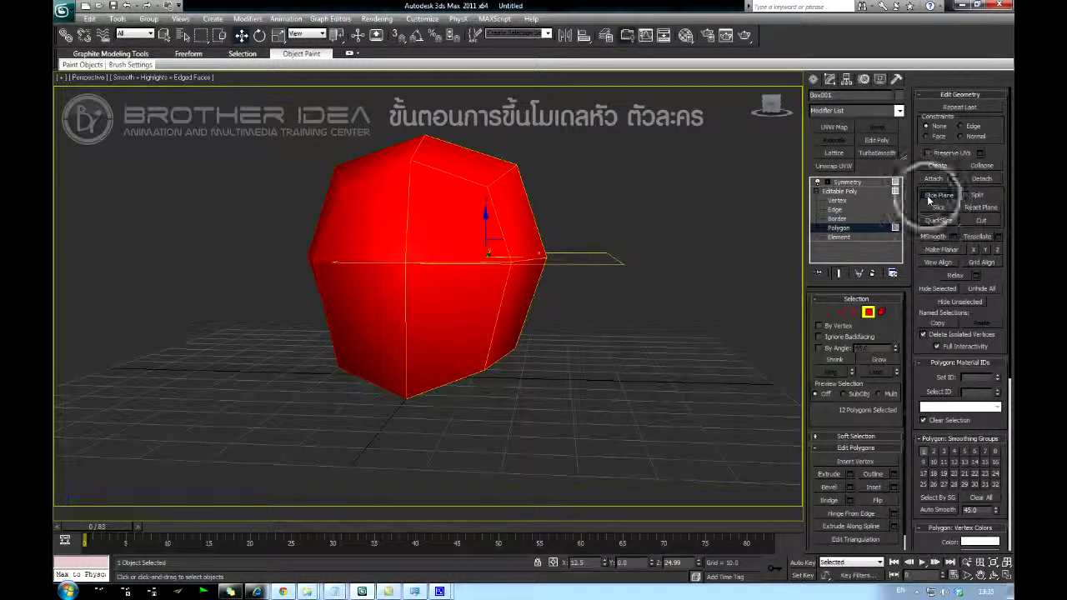
middle_click_drag(531, 224, 506, 227, "alt")
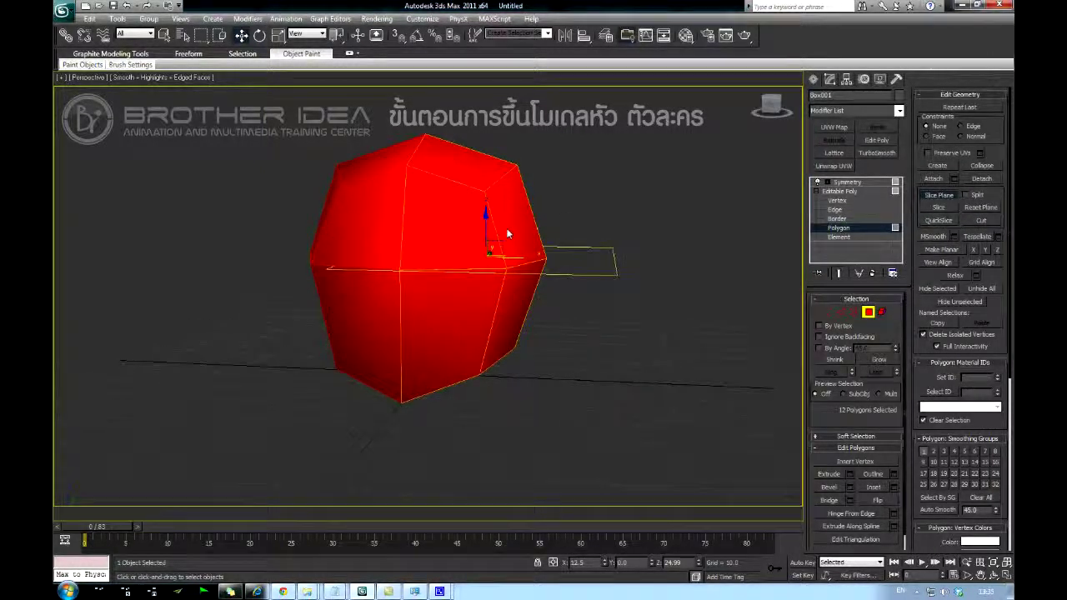
left_click_drag(489, 231, 484, 189)
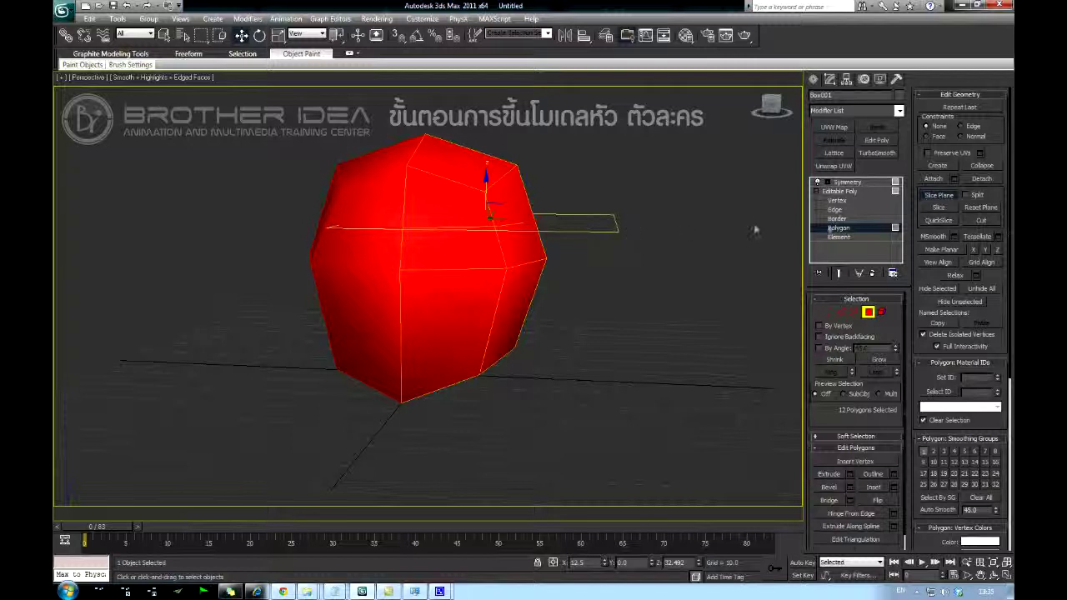
left_click(941, 208)
middle_click_drag(518, 266, 511, 263, "alt")
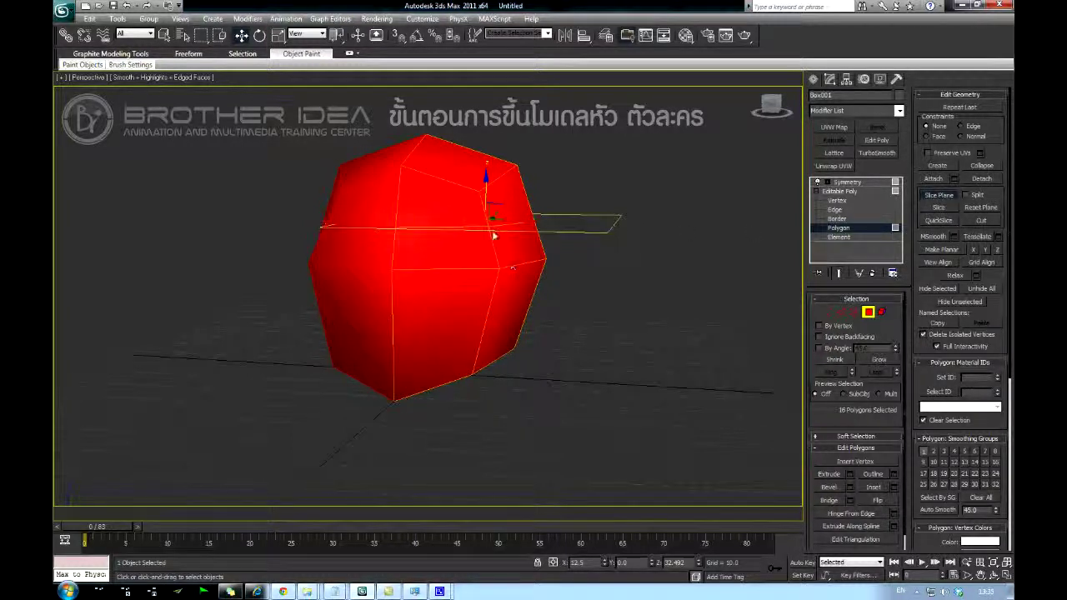
Slice the selected polygons horizontally twice below the middle, at about Z 19.2 and Z 11.6.
left_click_drag(487, 196, 484, 215)
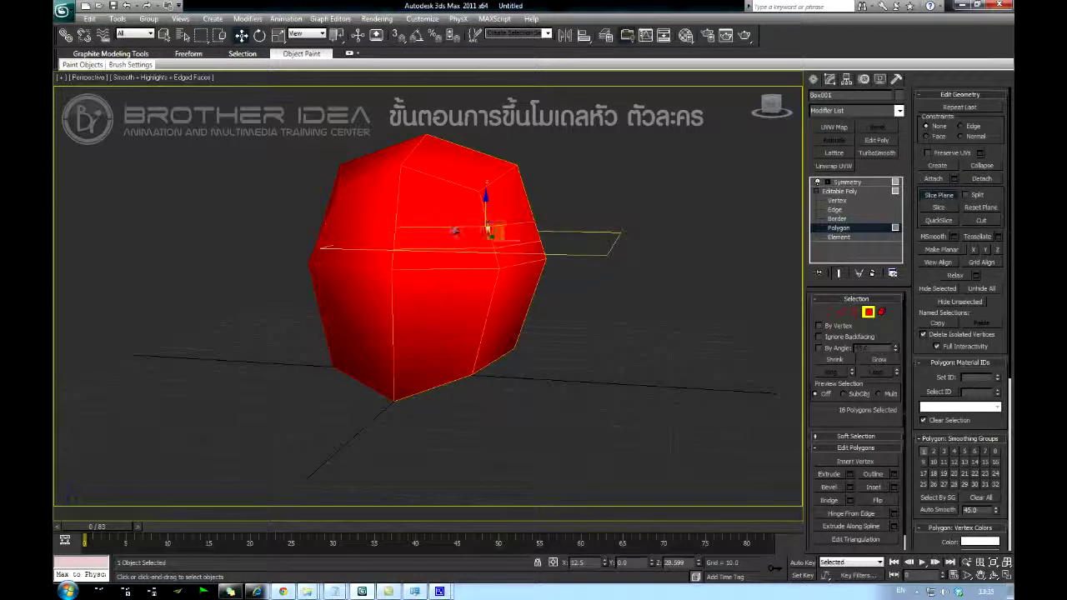
middle_click_drag(416, 236, 456, 228, "alt")
left_click_drag(485, 208, 473, 253)
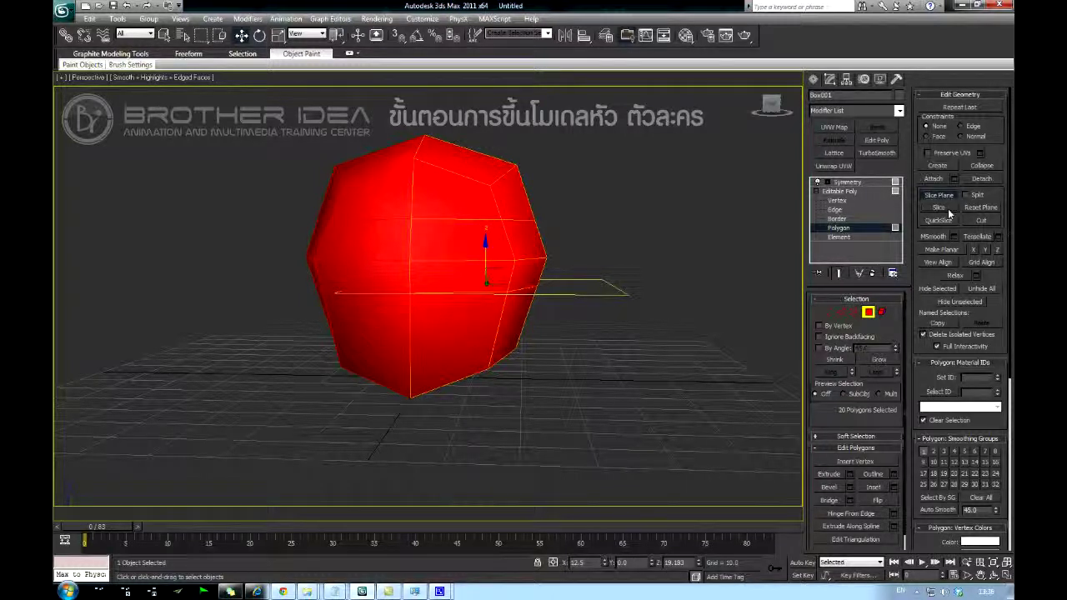
left_click_drag(488, 261, 481, 297)
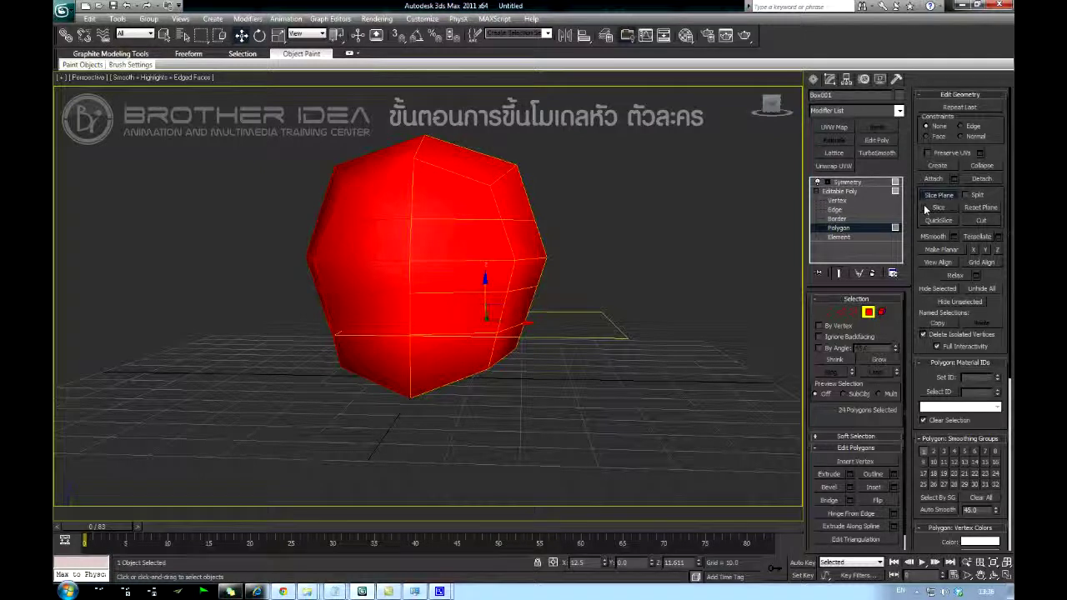
key("ctrl")
key("ctrl")
key("ctrl")
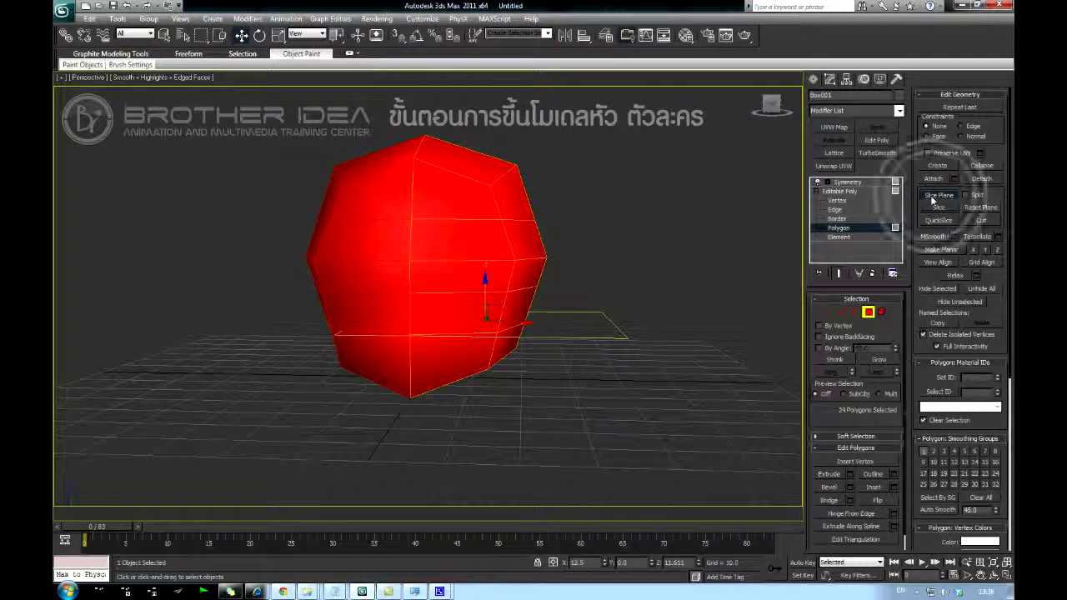
Leave Slice Plane mode and clear the polygon selection on the half head.
left_click(931, 199)
middle_click_drag(684, 257, 660, 245, "alt")
scroll(650, 264, "up", 4)
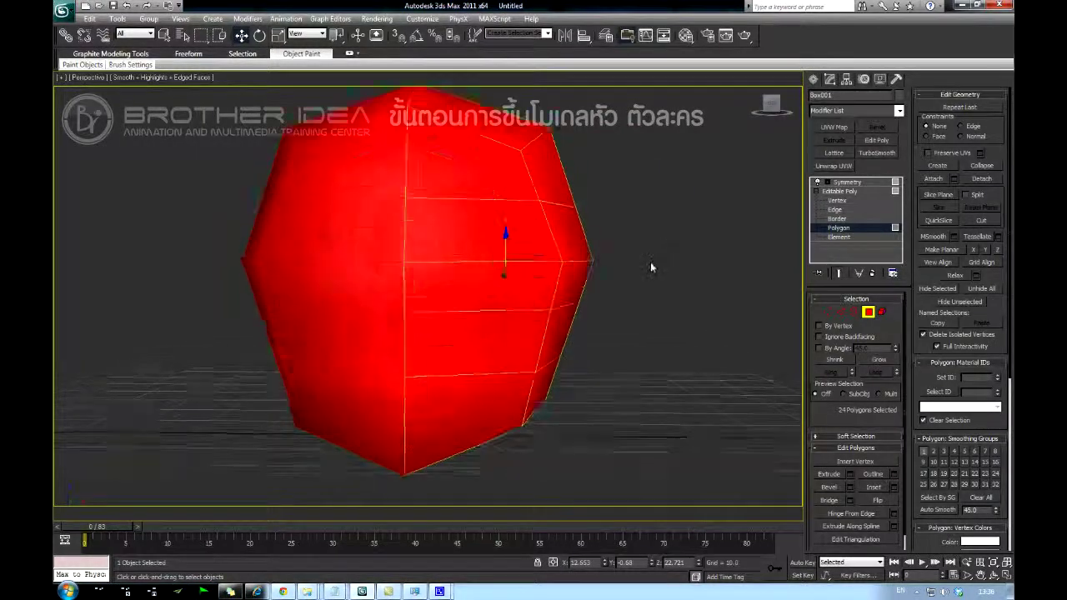
left_click(750, 300)
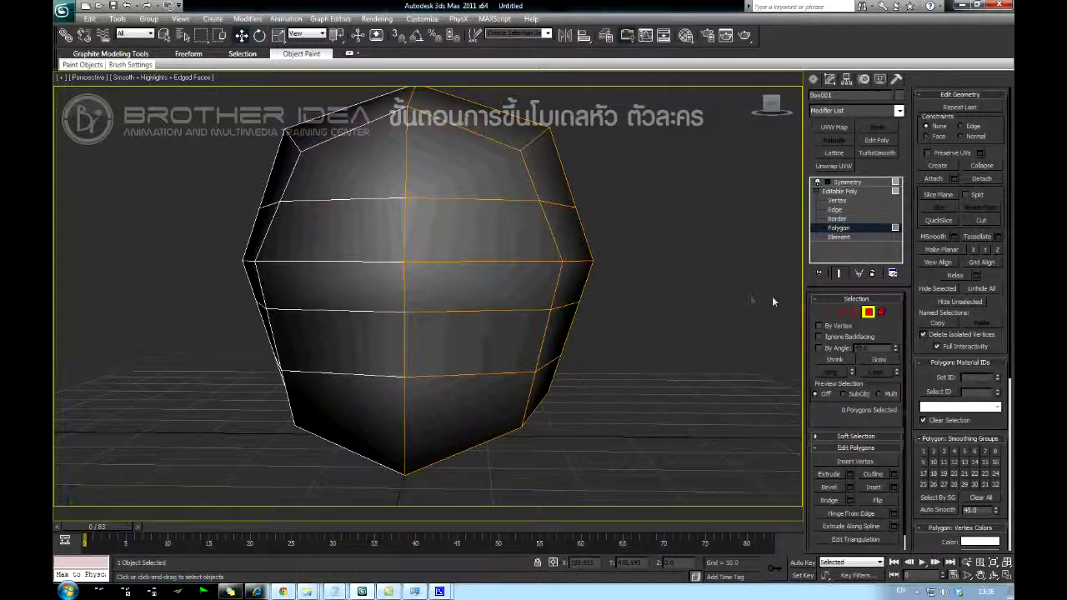
At Edge level, cut two slanted vertical edges between the upper slice and the middle line to outline the eye.
key("ctrl")
key("ctrl")
left_click(841, 315)
key("ctrl")
key("ctrl")
left_click(709, 278)
middle_click_drag(598, 256, 658, 264, "alt")
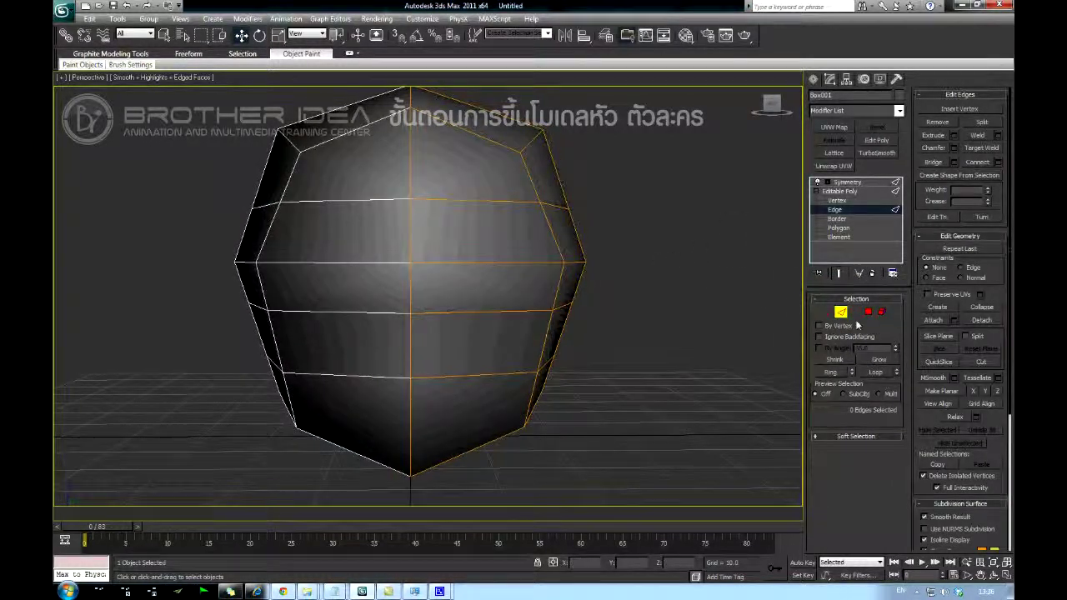
left_click(978, 362)
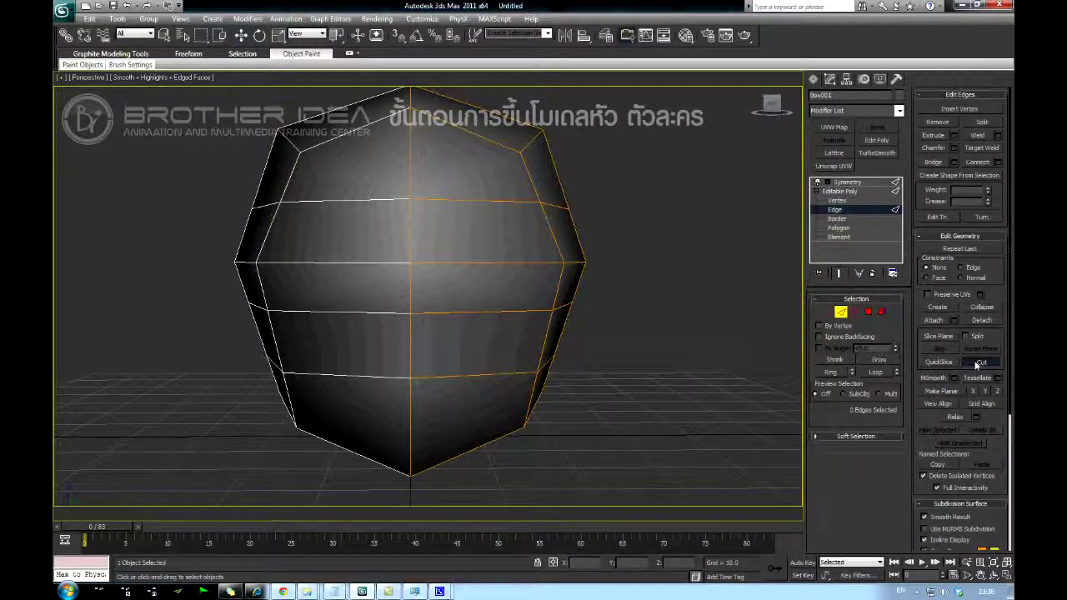
left_click(438, 200)
left_click(431, 264)
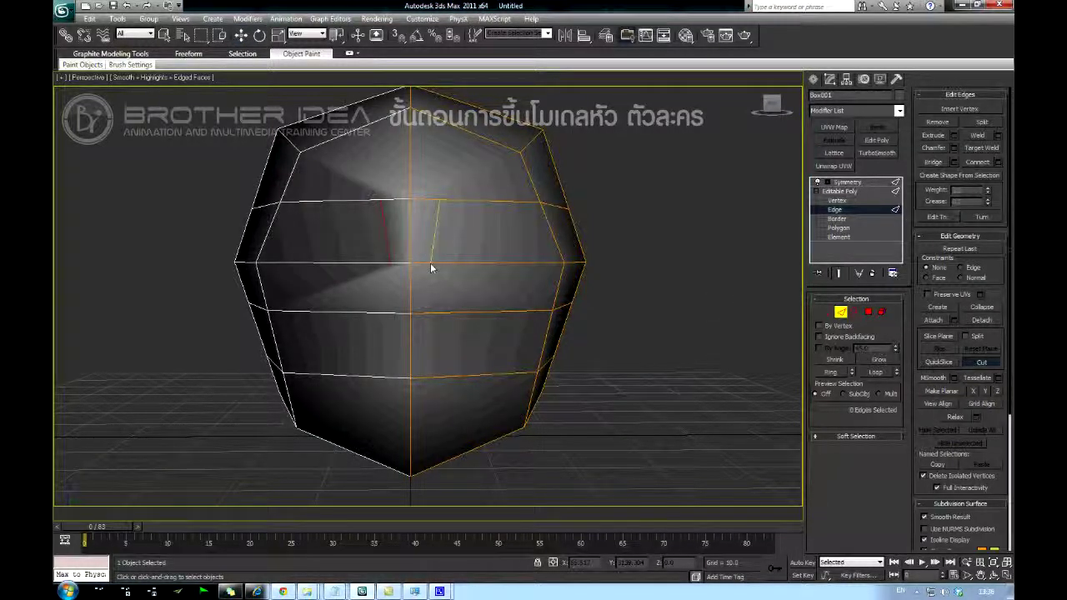
left_click(514, 203)
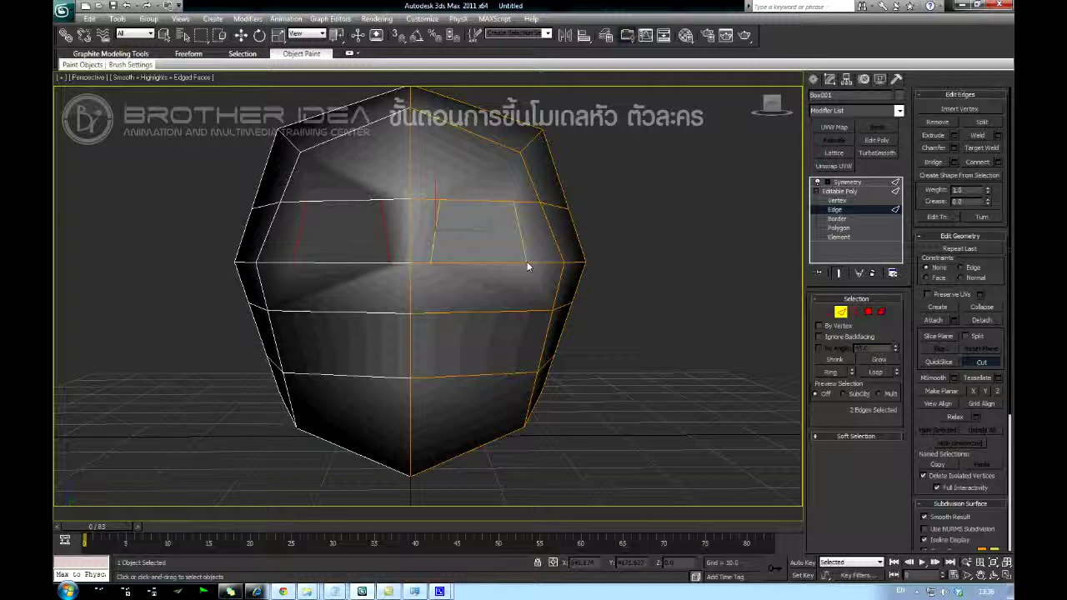
Cut the nose outline from the inner eye corner down to the next slice and diagonally in to the centre line.
left_click(431, 265)
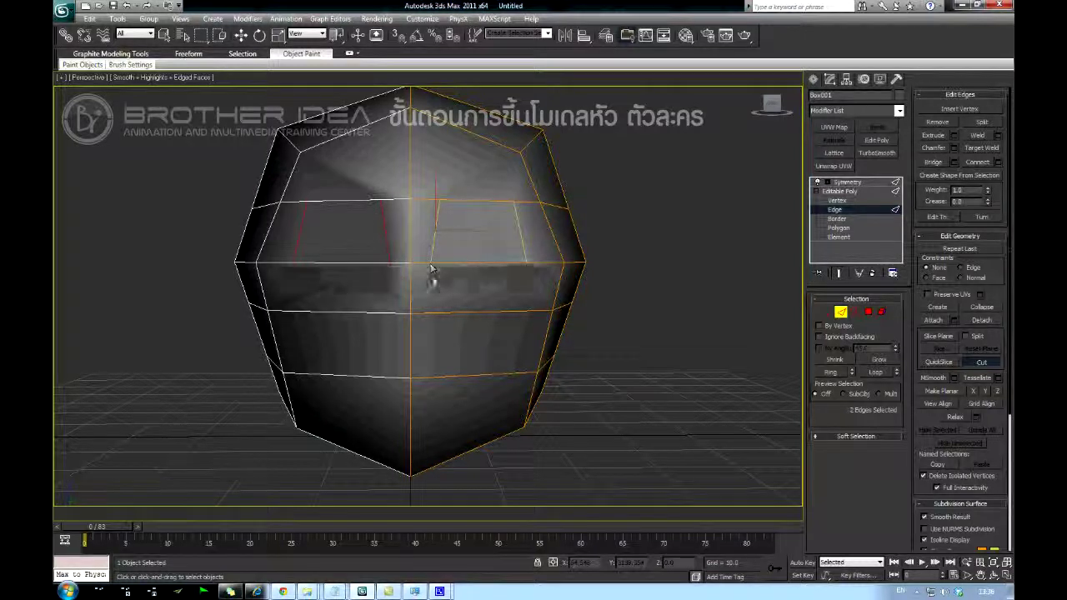
left_click(440, 313)
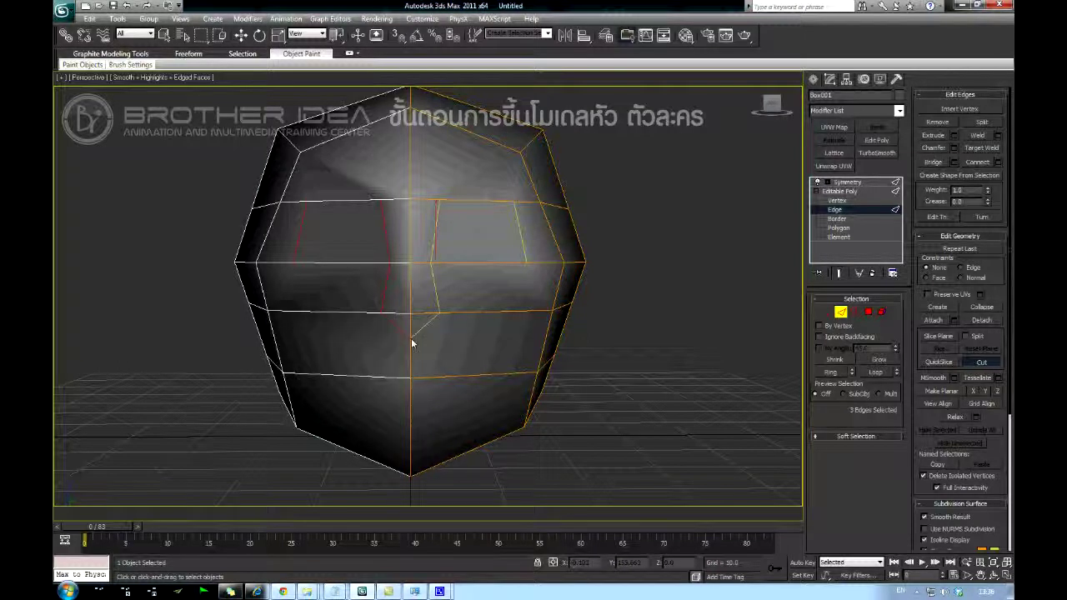
left_click(411, 337)
middle_click_drag(486, 292, 476, 303)
scroll(471, 307, "up", 3)
scroll(461, 287, "down", 1)
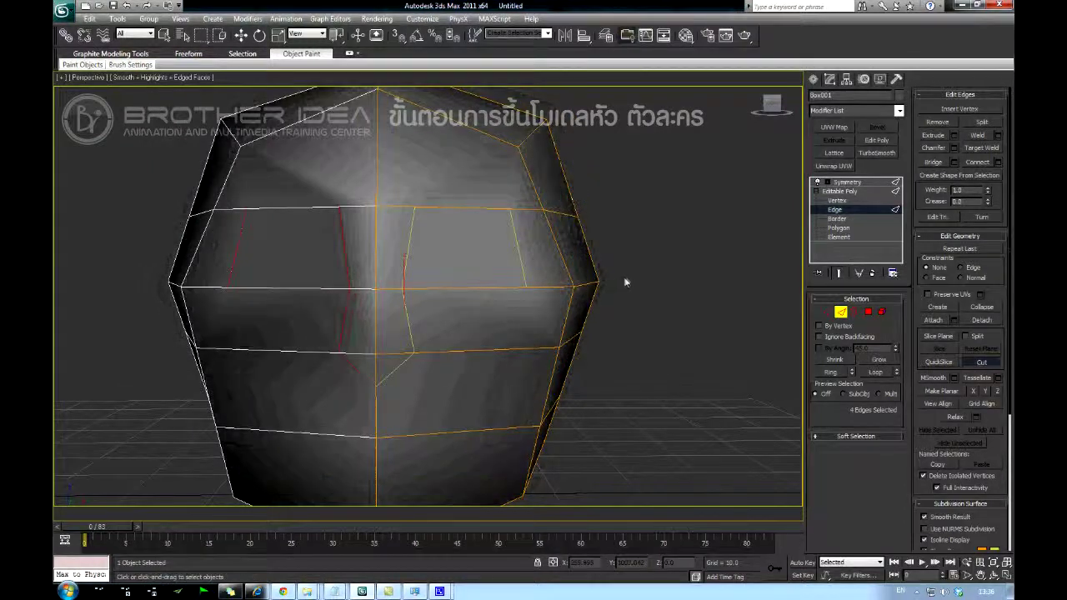
left_click(840, 312)
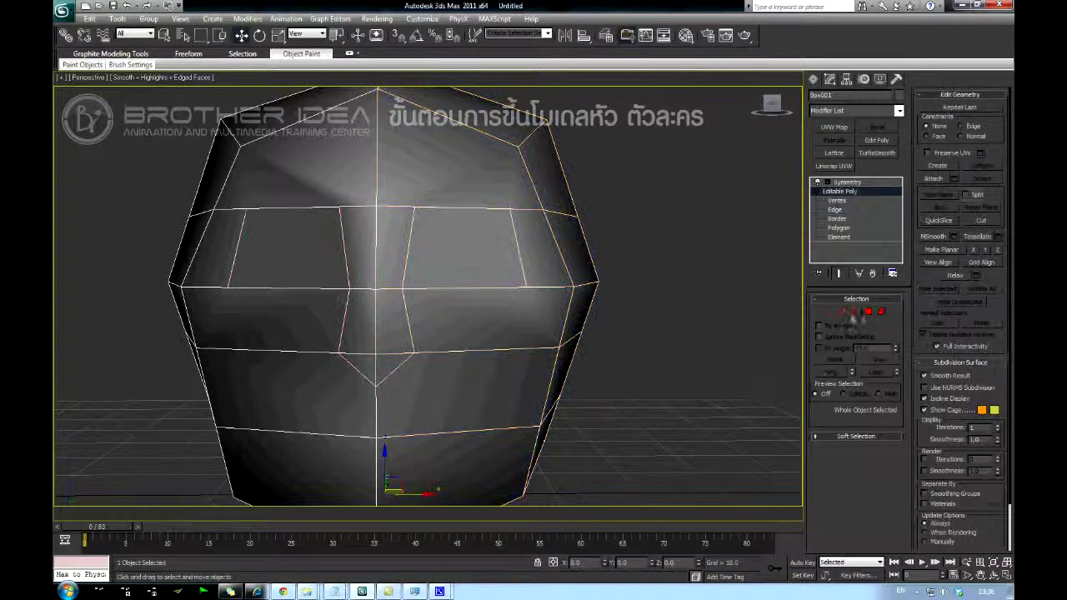
Delete the polygon enclosed by the eye cuts to open the eye socket.
left_click(868, 314)
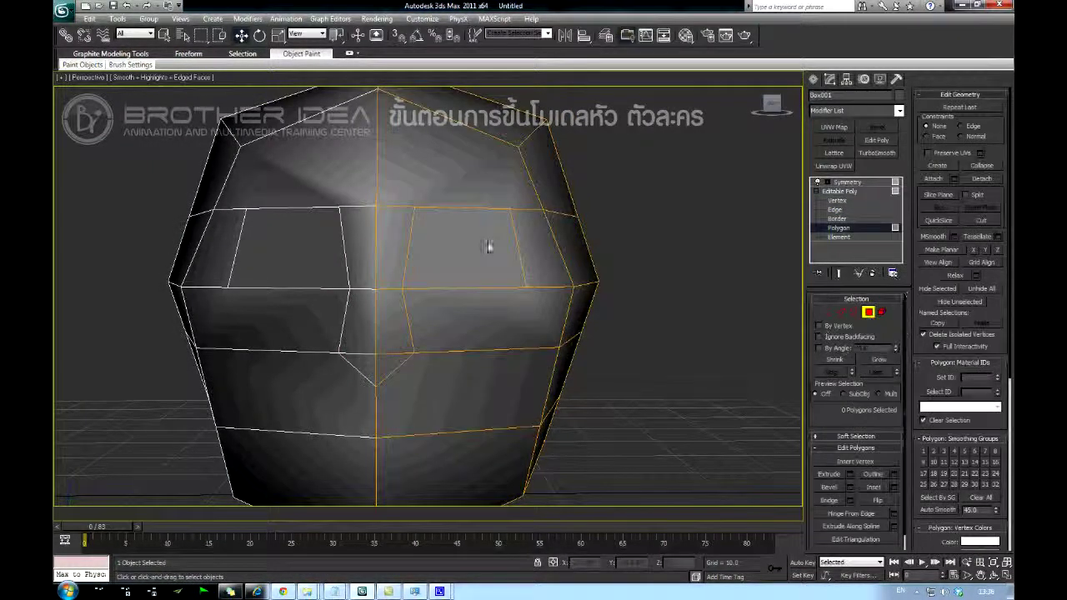
left_click(456, 245)
middle_click_drag(456, 244, 563, 237, "alt")
key("Delete")
left_click(872, 313)
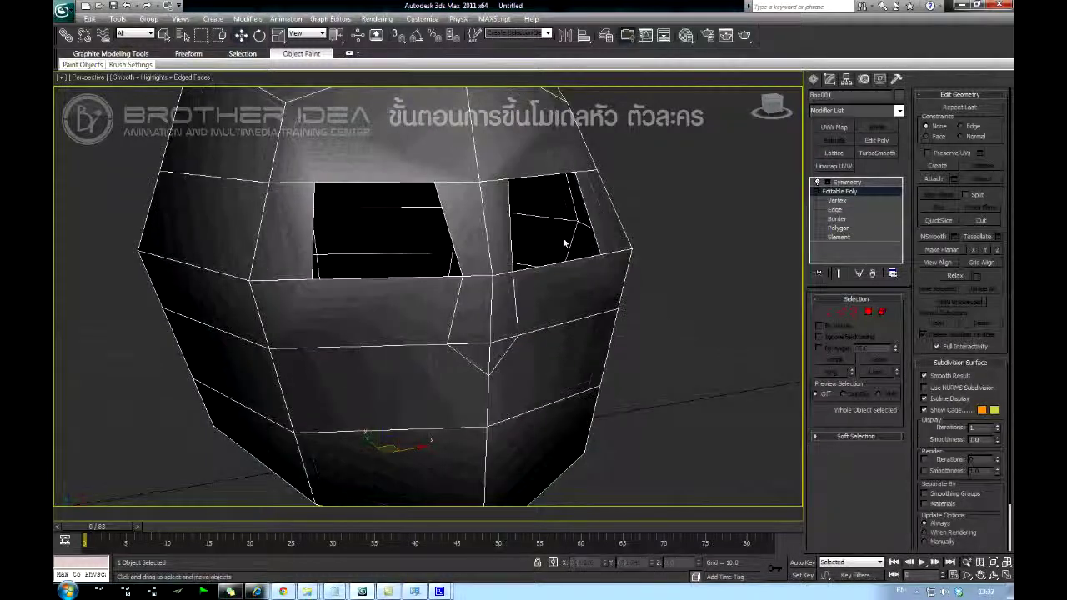
Pull the centre-line vertex between the sides of the nose forward to form the nose tip, and inspect the shape.
left_click(830, 313)
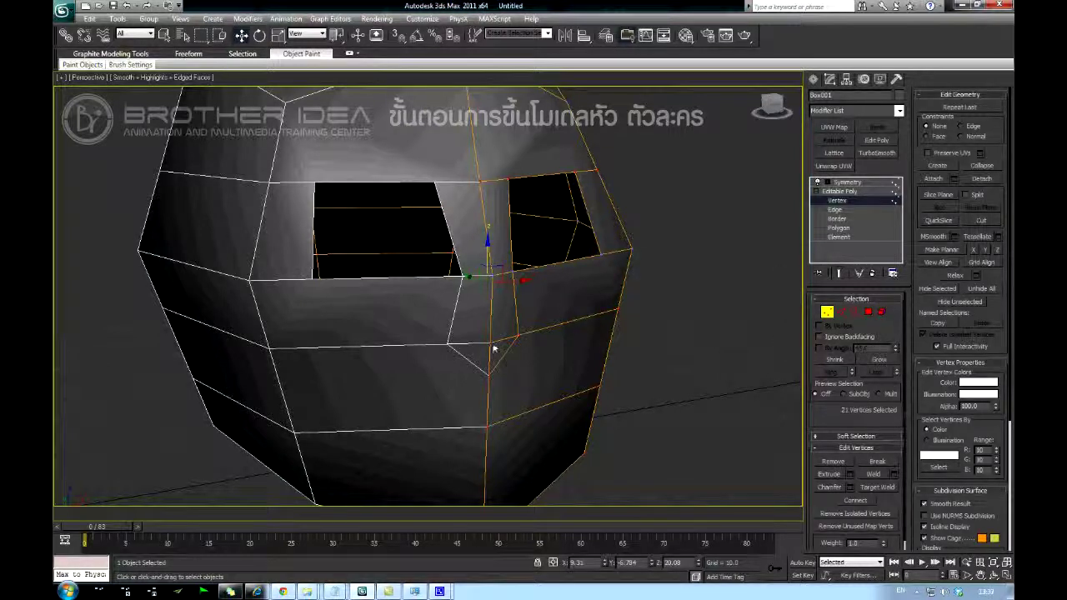
left_click(493, 347)
left_click(493, 347)
middle_click_drag(493, 347, 455, 345, "alt")
left_click_drag(455, 344, 539, 341)
middle_click_drag(539, 341, 567, 340, "alt")
left_click(828, 312)
middle_click_drag(681, 231, 652, 218, "alt")
scroll(667, 232, "up", 2)
key("alt+Tab")
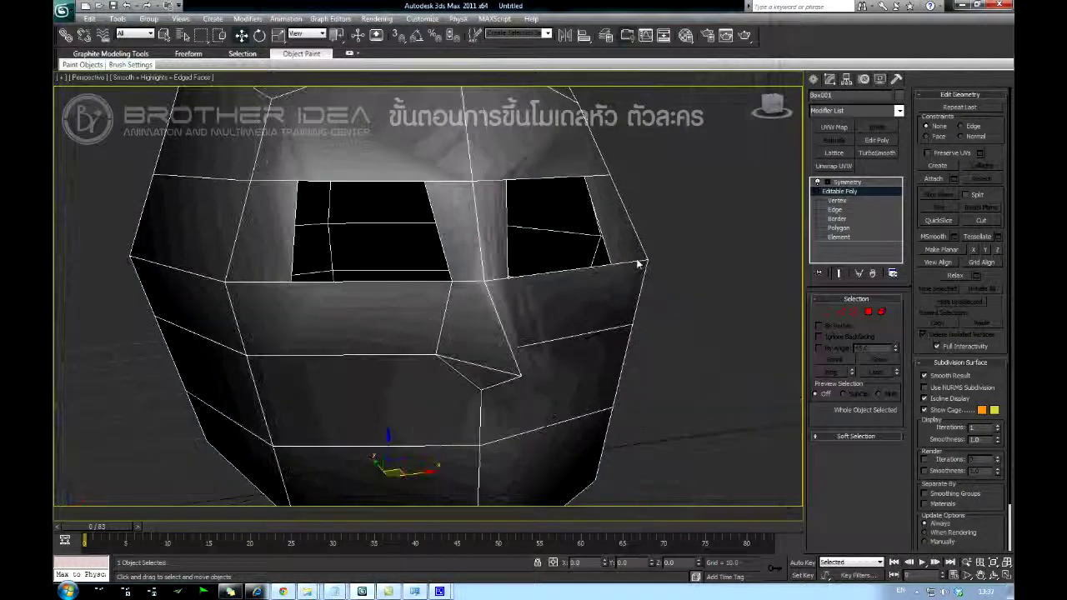
middle_click_drag(638, 264, 710, 246, "alt")
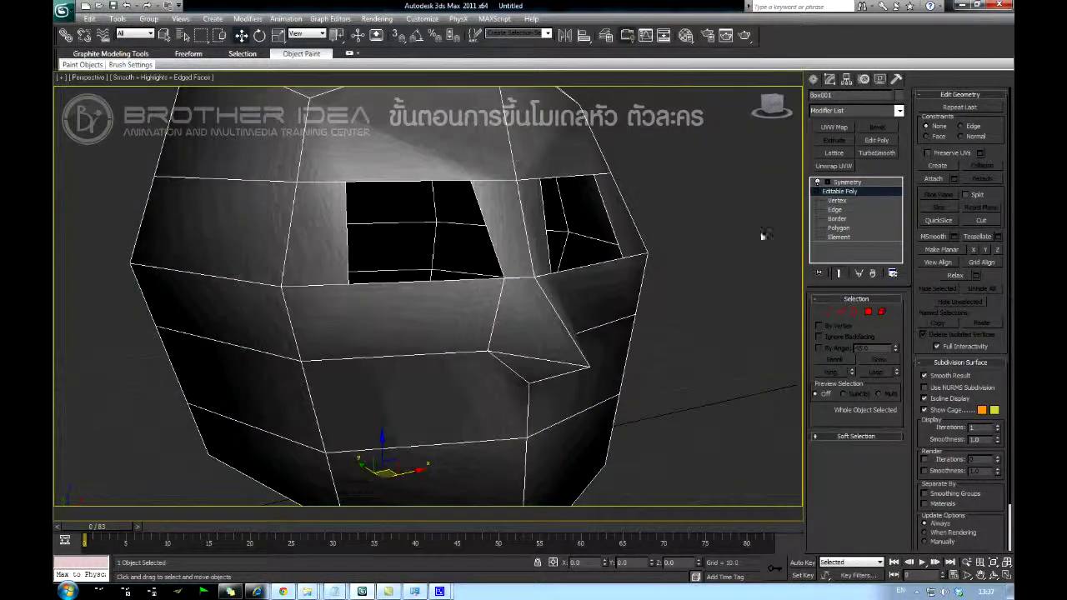
Select the border of the eye opening and extrude it inward into the head to give the socket depth.
left_click(834, 219)
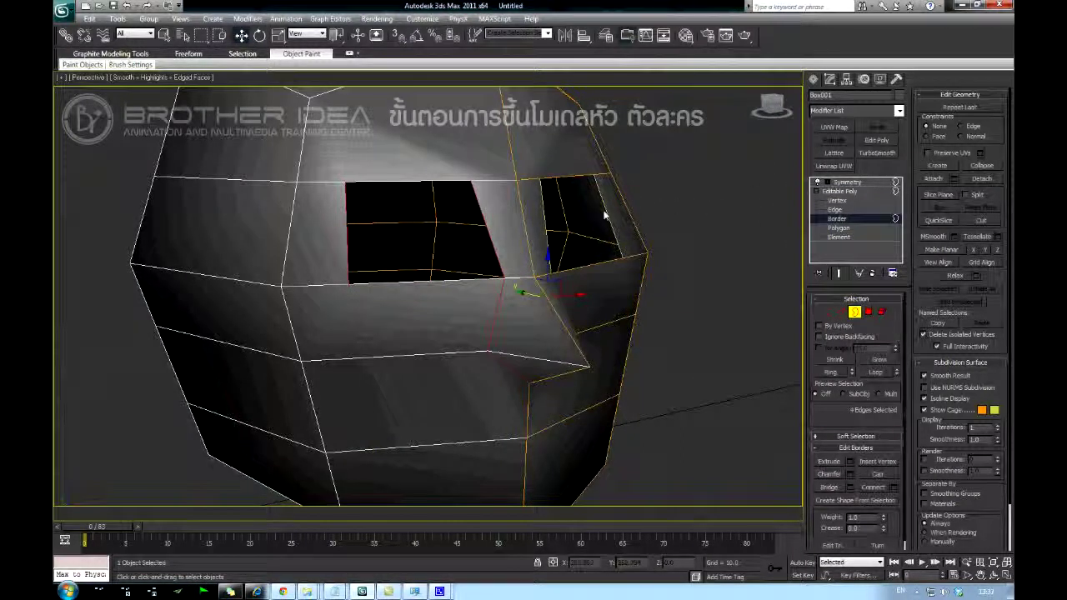
middle_click_drag(607, 214, 528, 257, "alt")
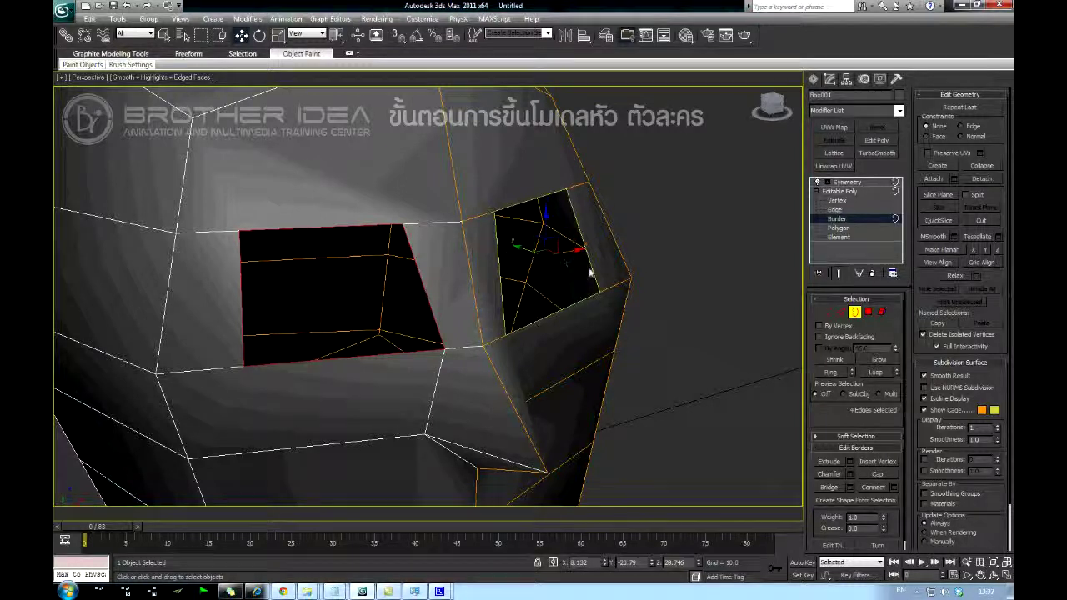
left_click(524, 250)
left_click_drag(524, 249, 449, 225, "shift")
middle_click_drag(501, 257, 634, 247, "alt")
left_click(826, 220)
middle_click_drag(739, 209, 683, 226, "alt")
Add a TurboSmooth modifier above Symmetry and set its iterations to 2.
left_click(842, 182)
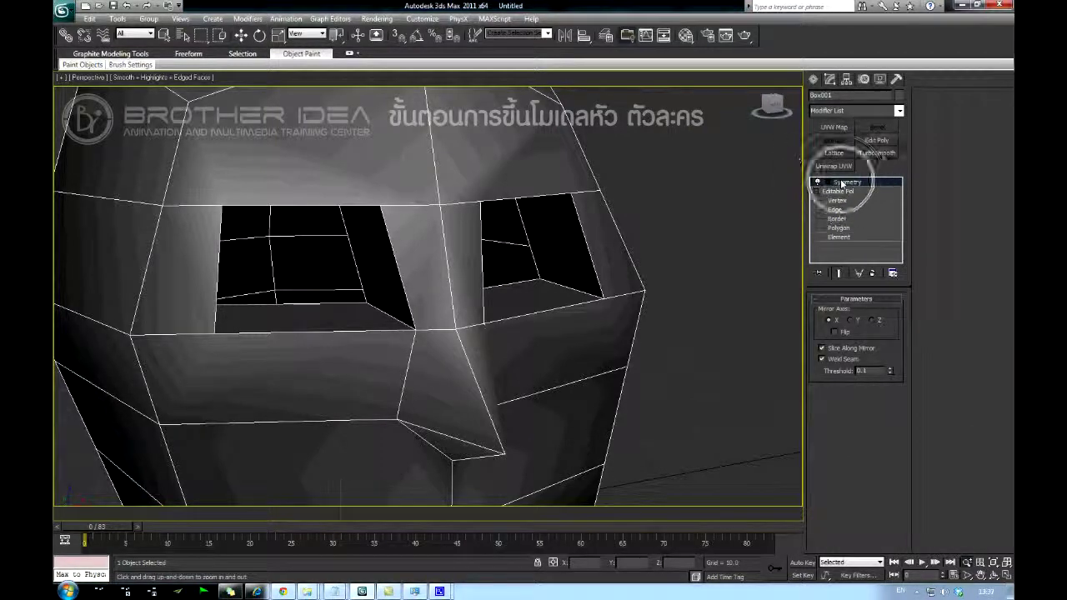
left_click(880, 153)
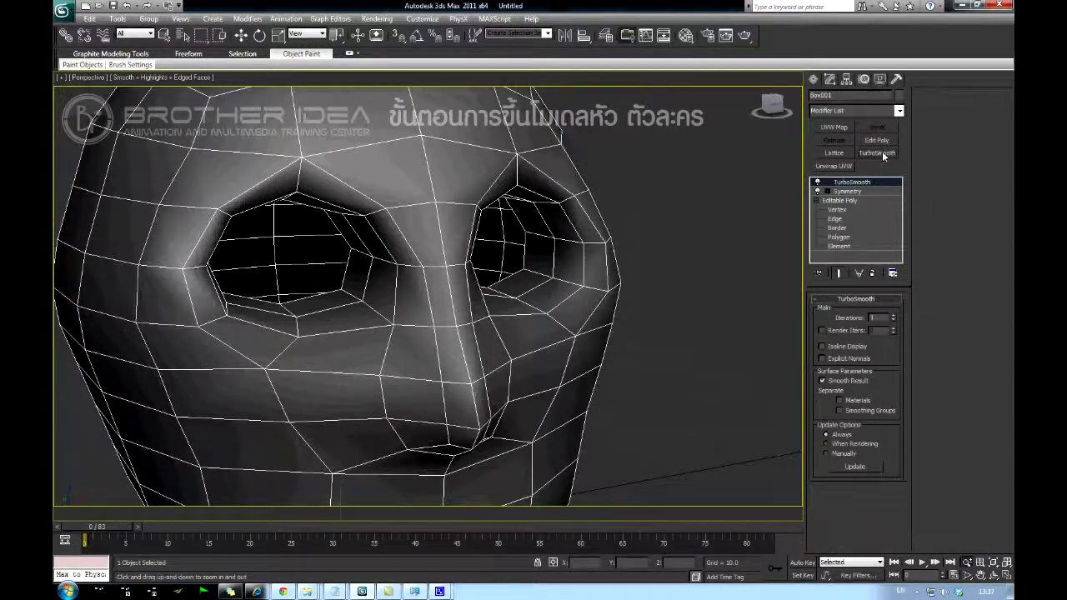
left_click(884, 112)
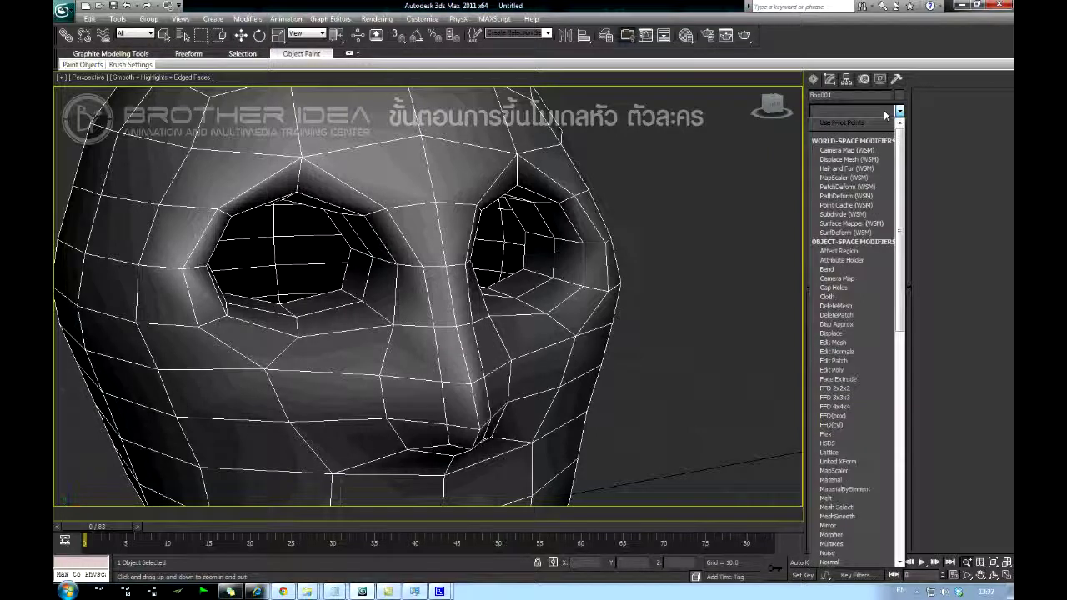
left_click(884, 110)
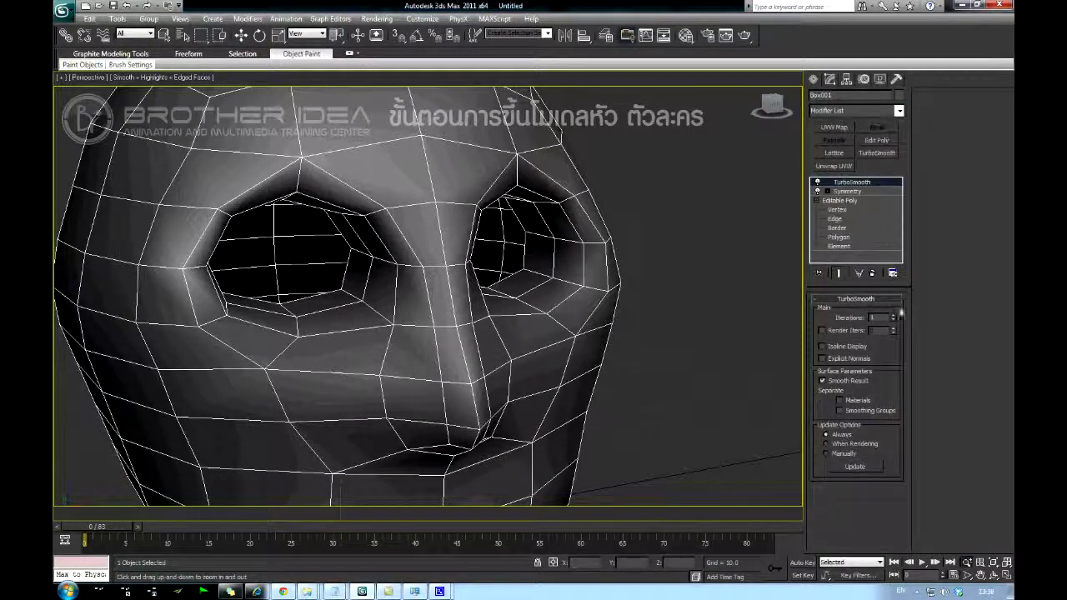
left_click(894, 316)
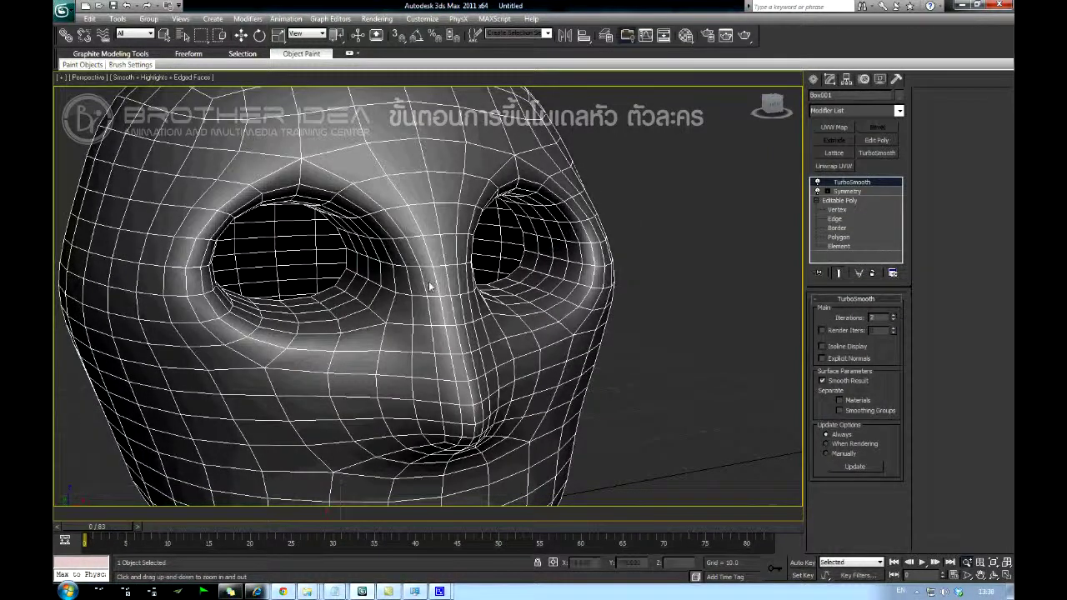
Hide the edged faces and examine the smoothed head from several angles.
middle_click_drag(428, 281, 469, 289)
key("F4")
left_click_drag(470, 248, 471, 291)
middle_click_drag(471, 292, 487, 263, "alt")
left_click_drag(474, 286, 471, 266)
middle_click_drag(470, 267, 444, 274, "alt")
left_click_drag(443, 273, 448, 263)
middle_click_drag(448, 268, 475, 275, "alt")
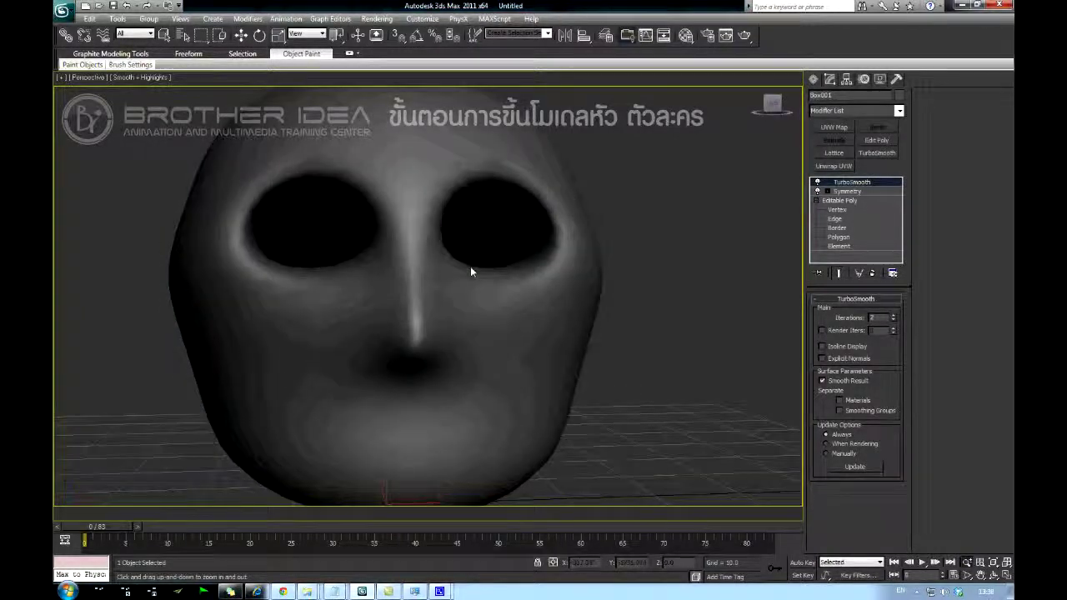
Switch off the TurboSmooth effect and show the edged faces again.
left_click(817, 182)
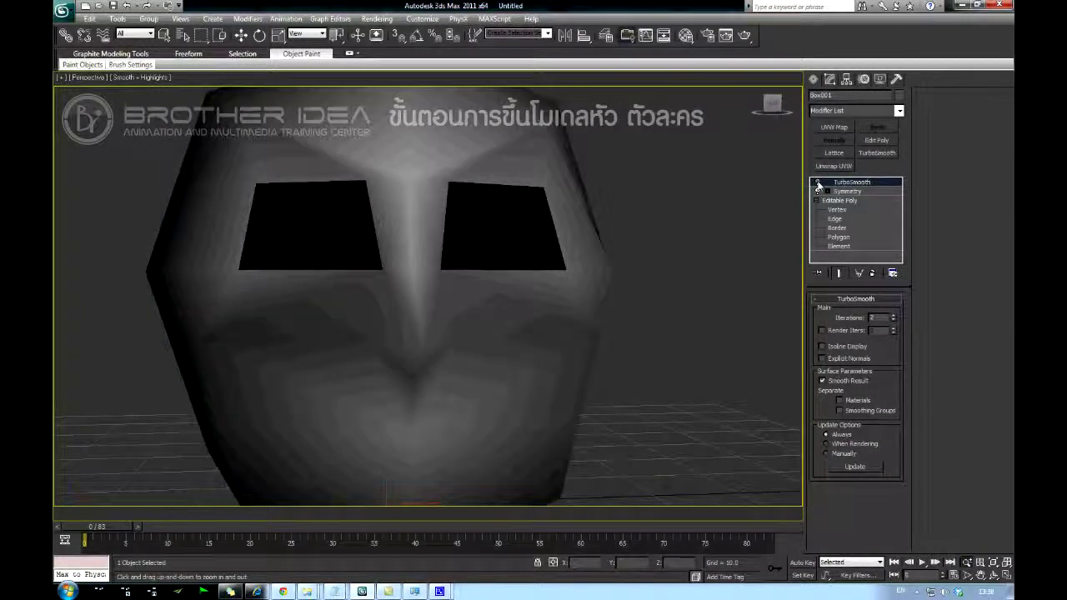
key("F4")
middle_click_drag(467, 288, 477, 267, "alt")
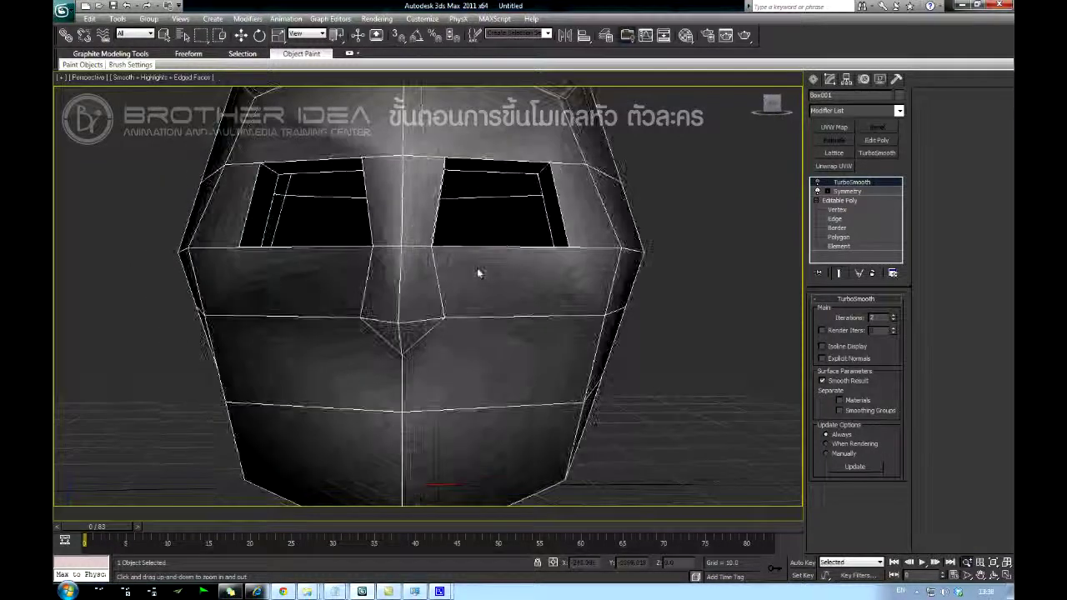
In a close Front view of the lower face, enter the Editable Poly's Edge level and start the Cut tool.
key("f")
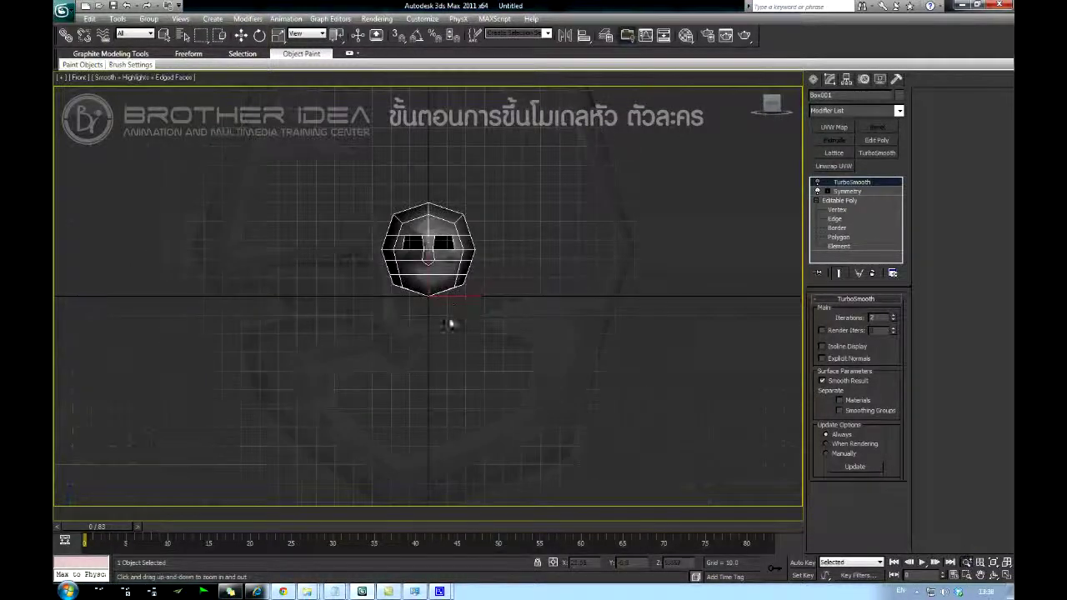
scroll(450, 322, "up", 4)
scroll(465, 264, "up", 8)
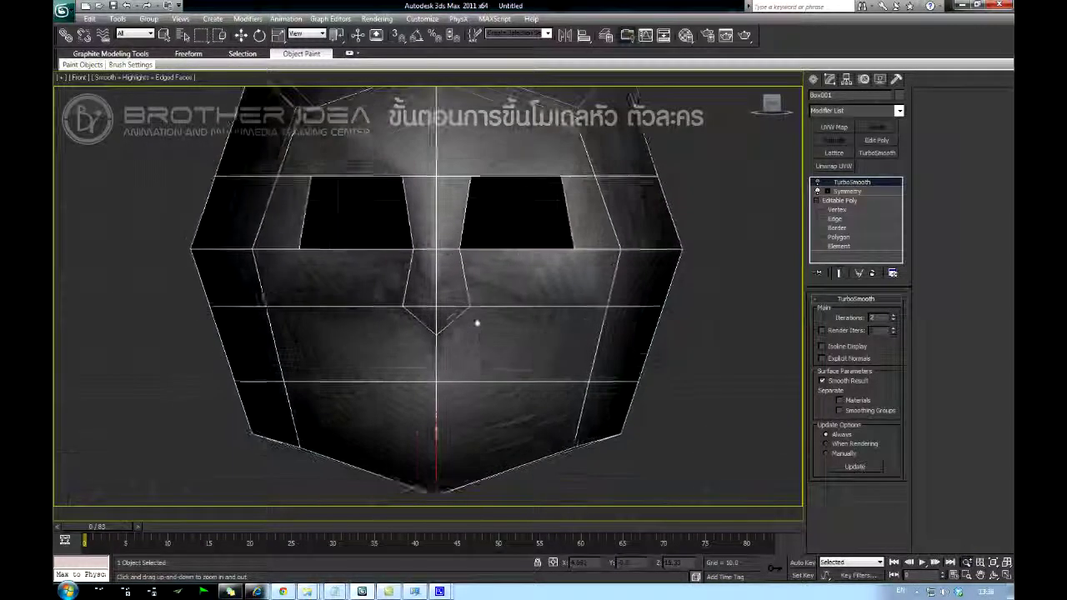
middle_click_drag(485, 311, 469, 251)
scroll(467, 275, "up", 1)
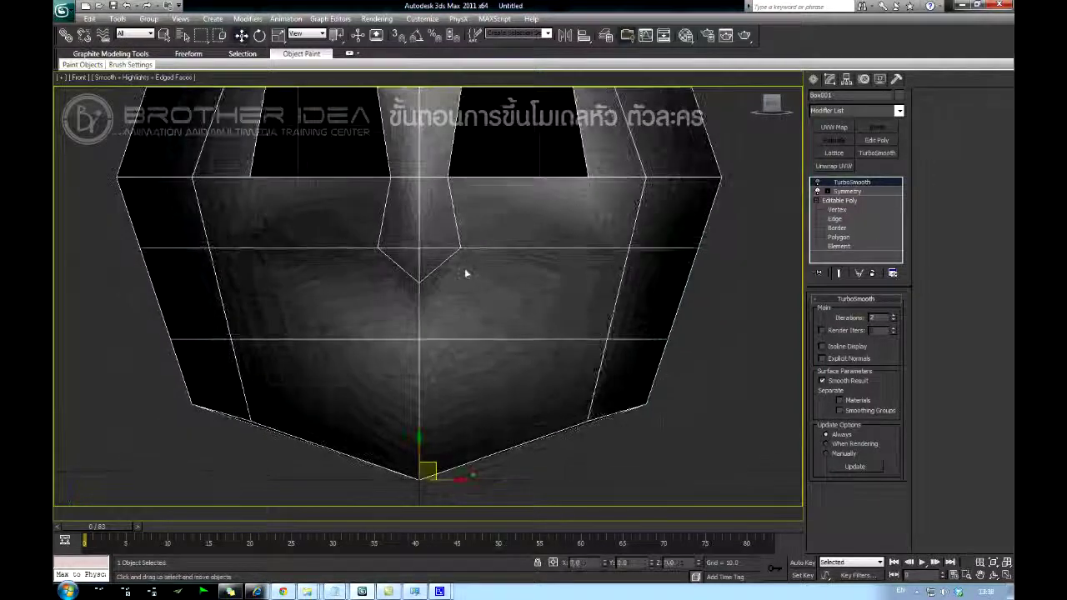
left_click(834, 219)
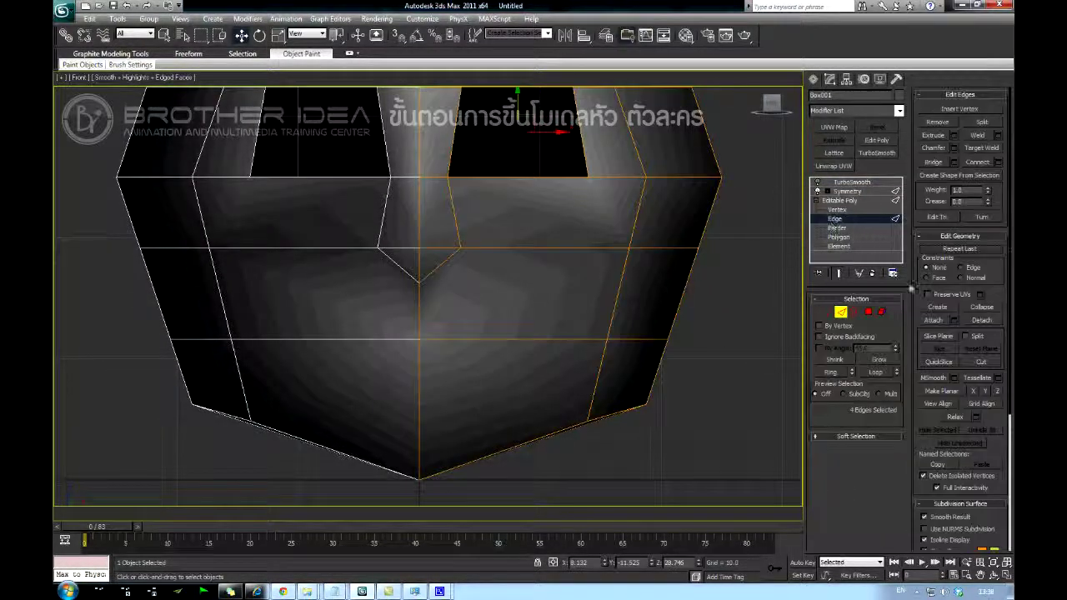
left_click(973, 364)
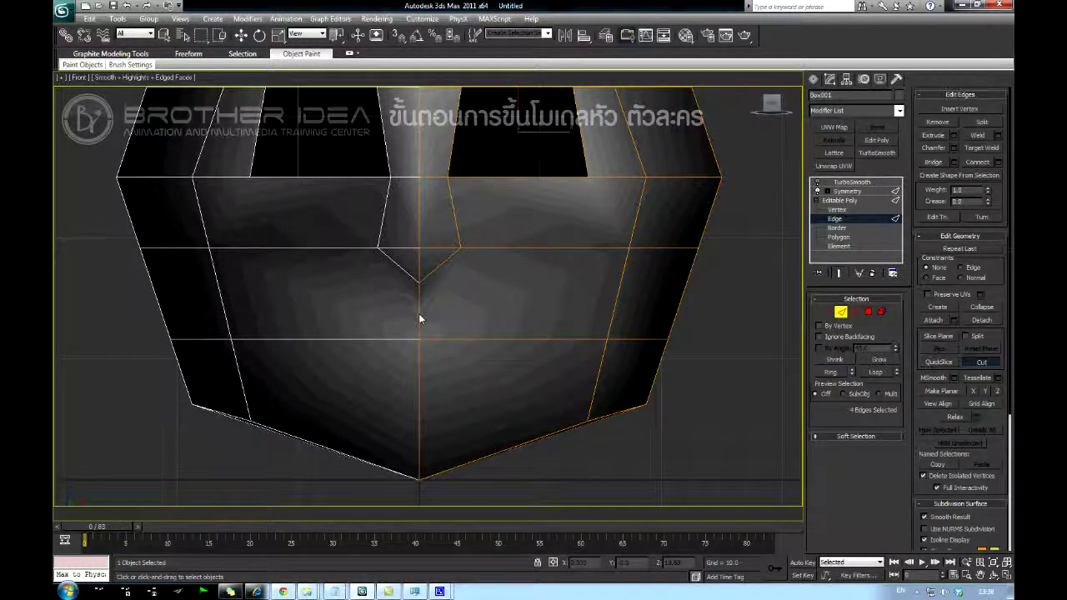
Try to cut an upper lip line from the centre line below the nose out to the side edge, and undo it.
left_click(419, 314)
left_click(457, 297)
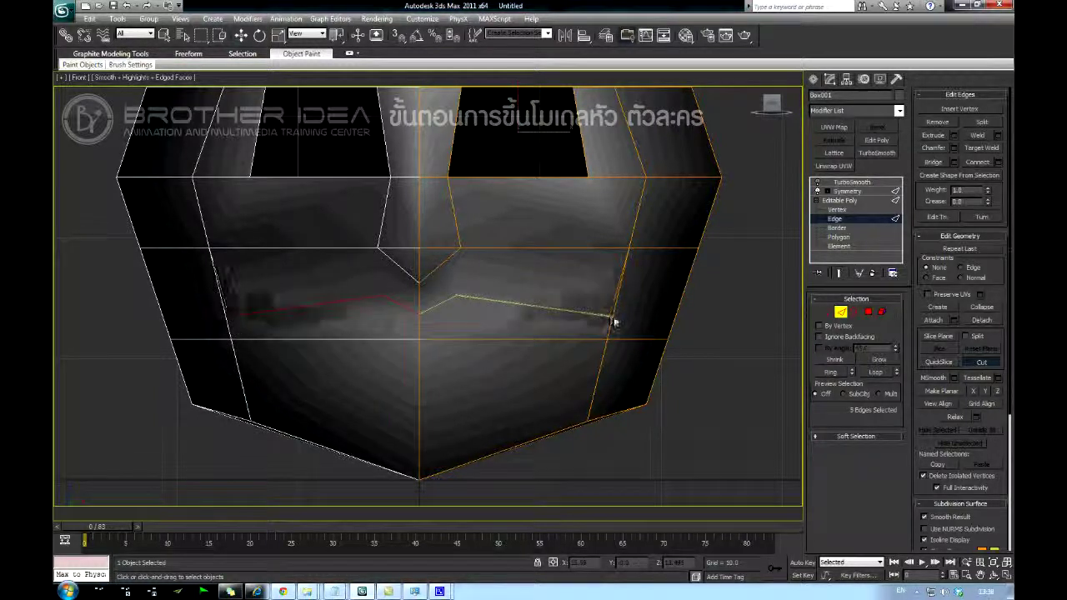
left_click(607, 336)
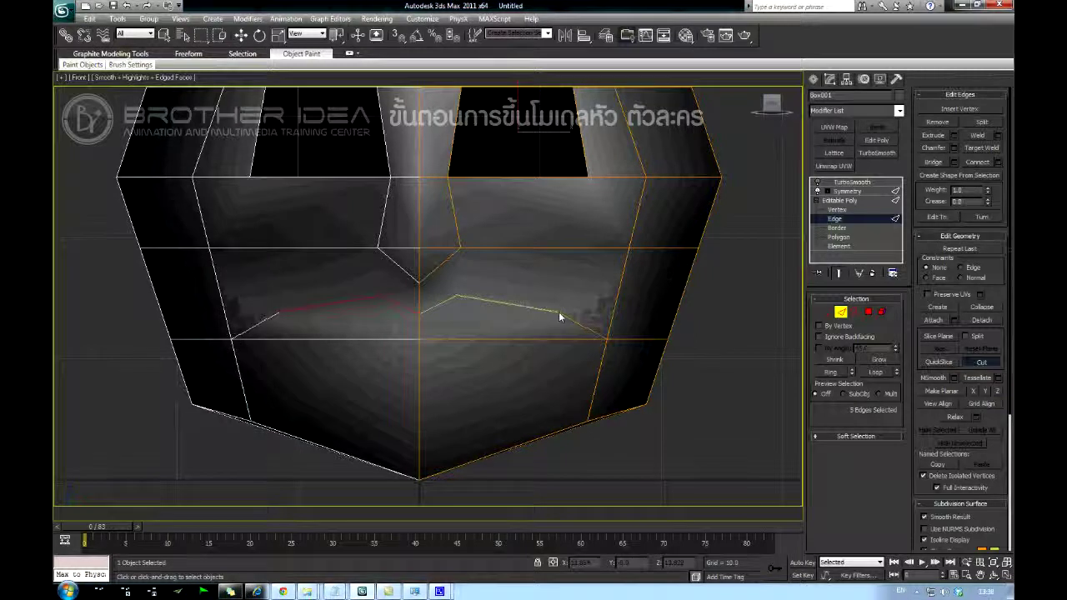
key("ctrl+z")
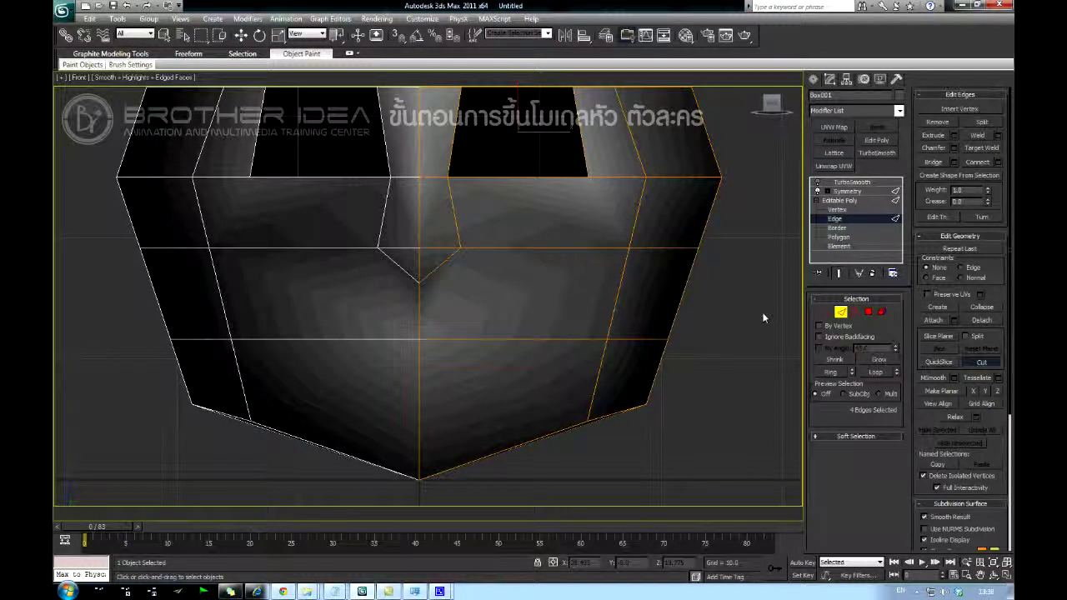
Cut an edge line from the eye socket's outer lower corner down through the cheek to the jaw's lower edge.
left_click(588, 176)
left_click(587, 176)
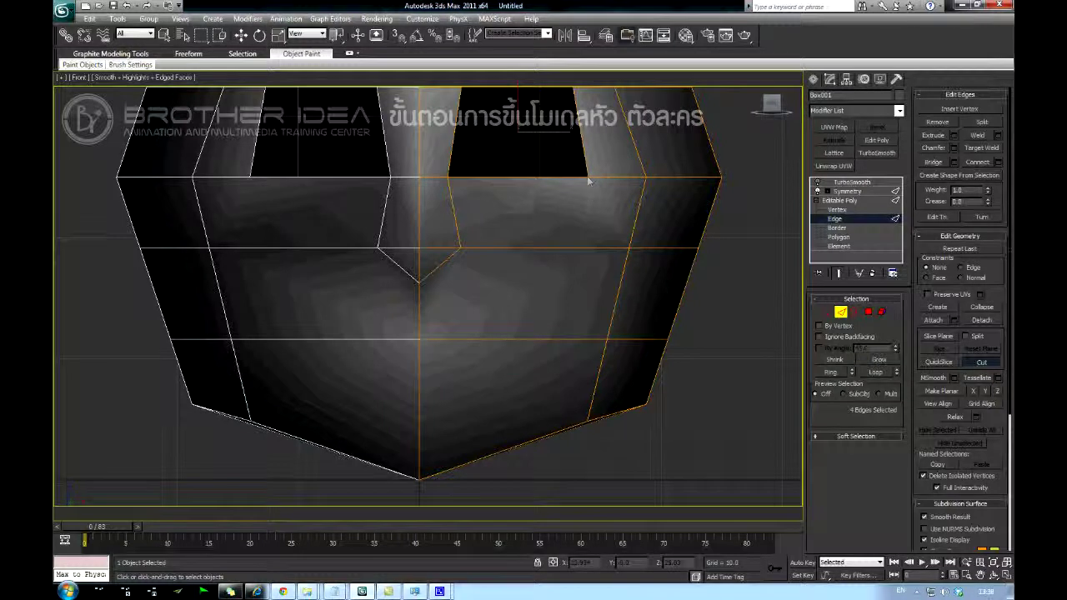
left_click(567, 247)
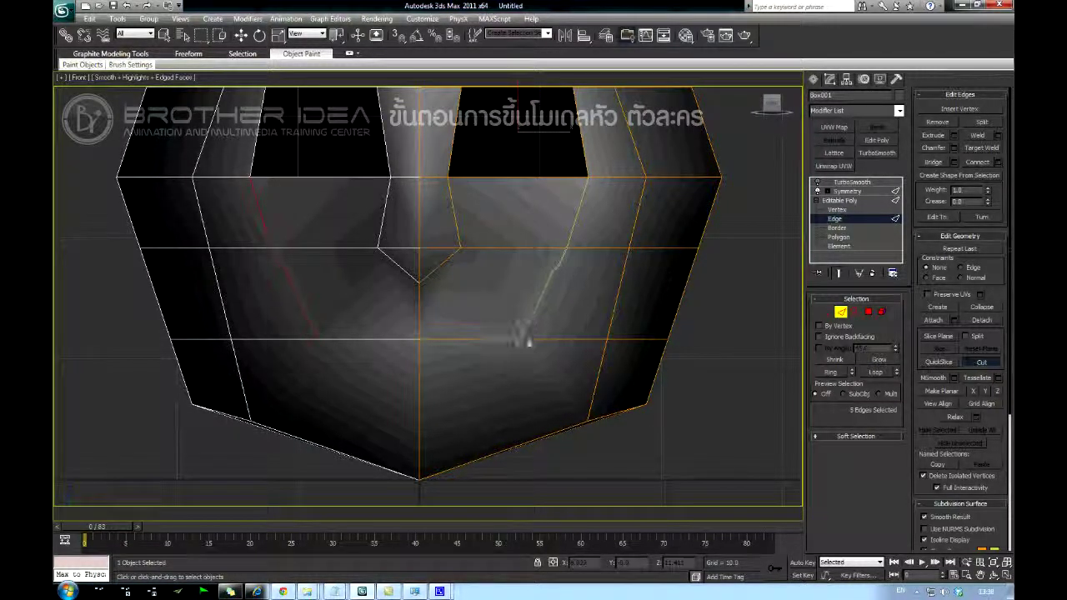
left_click(525, 339)
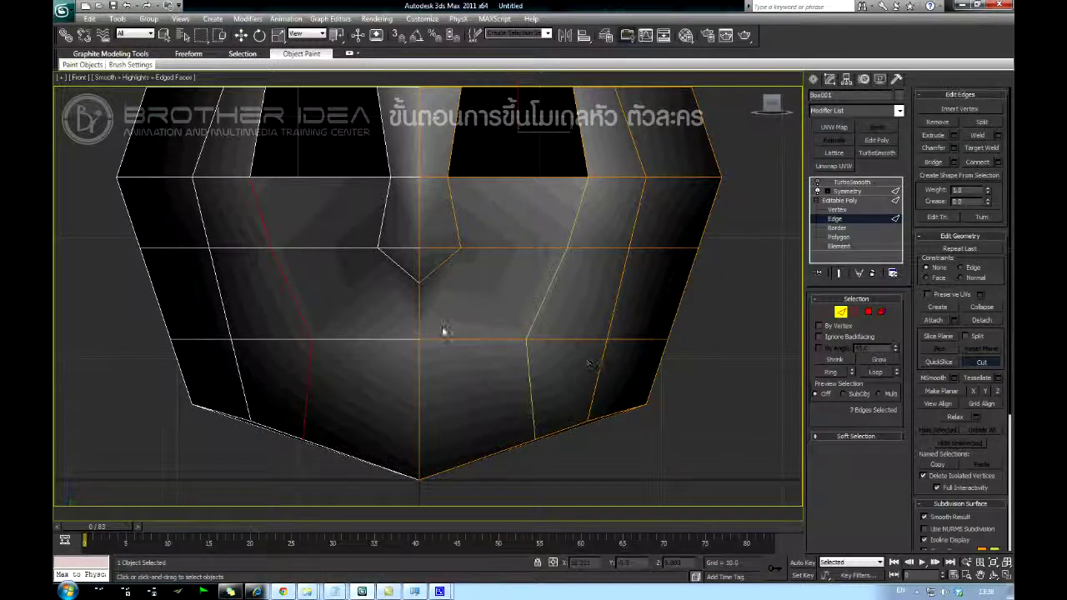
Cut the outer lip outline from the centre line around the mouth corner and back, and connect its upper peak to the nostril corner.
left_click(420, 323)
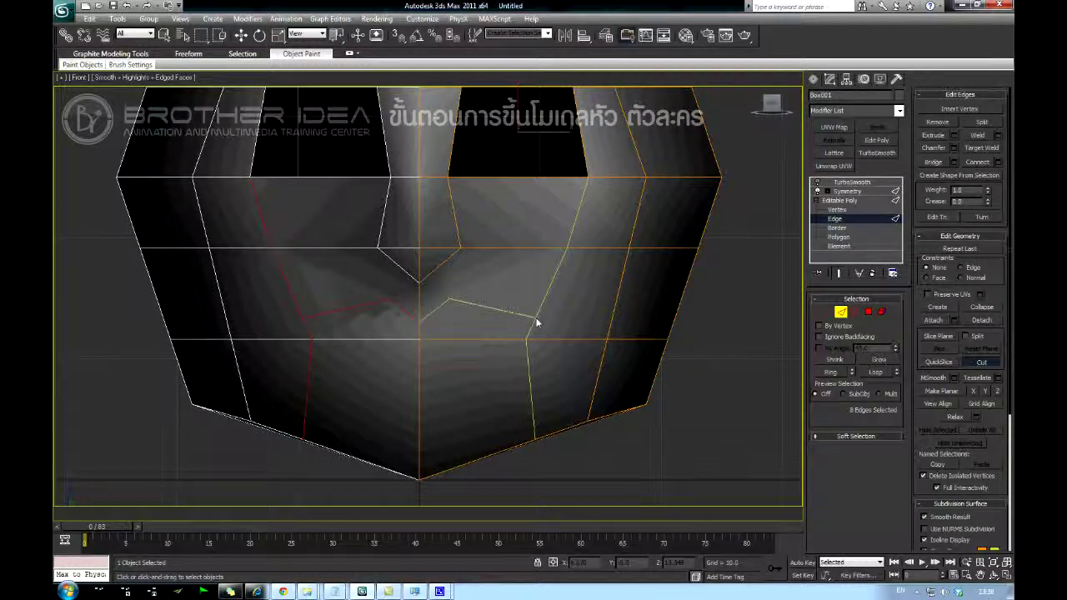
left_click(551, 339)
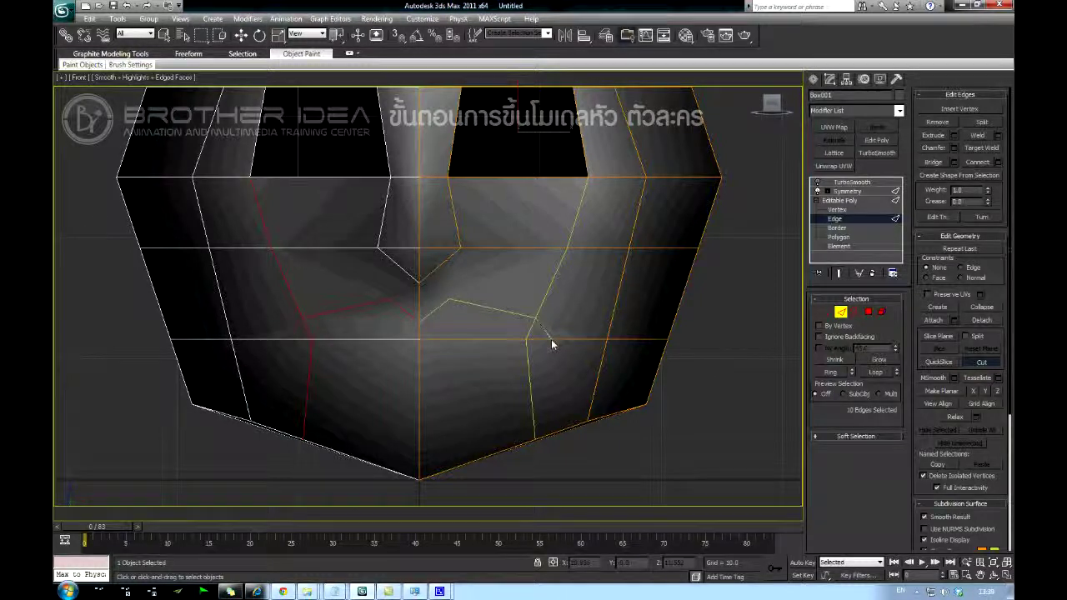
left_click(528, 368)
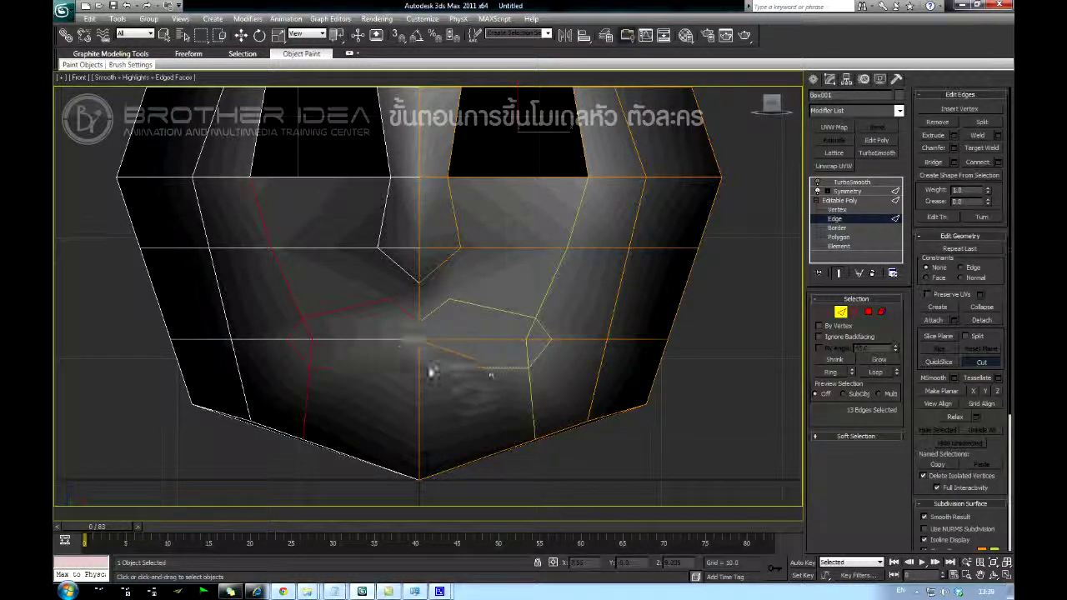
left_click(418, 369)
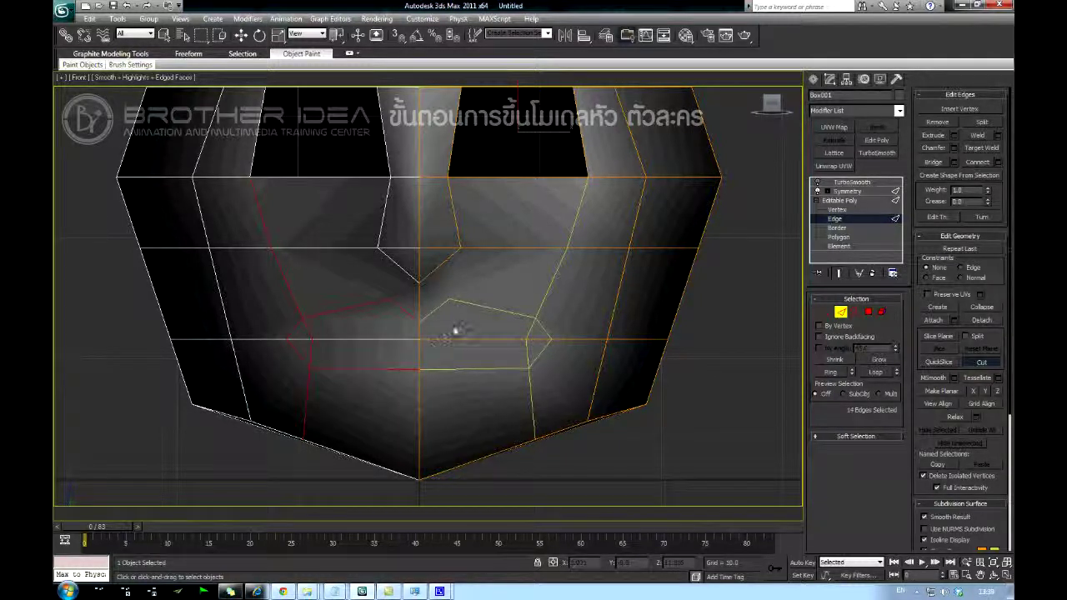
left_click(460, 248)
Cut the inner mouth outline inside the lip loop, running from the centre line around the mouth corner and back to the centre line.
middle_click_drag(421, 333, 439, 291)
key("alt+z")
key("alt+c")
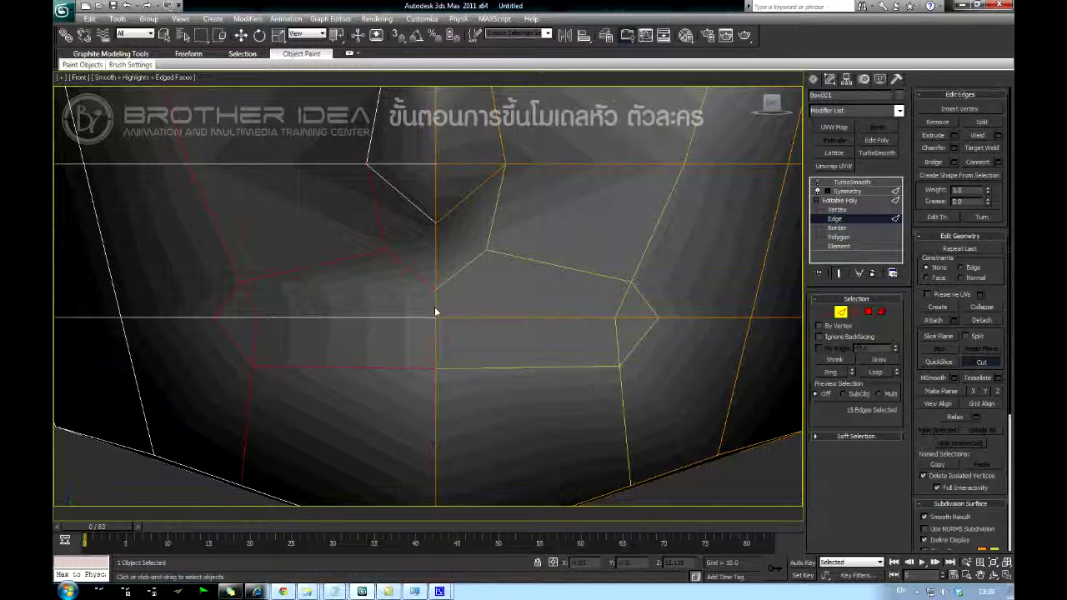
left_click(436, 313)
left_click(488, 295)
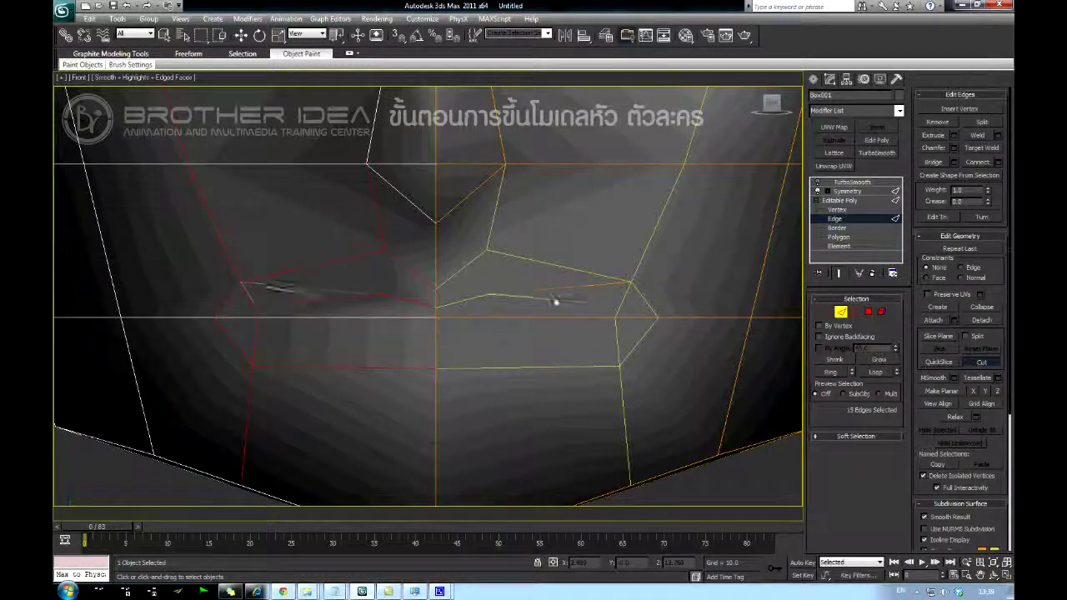
left_click(621, 307)
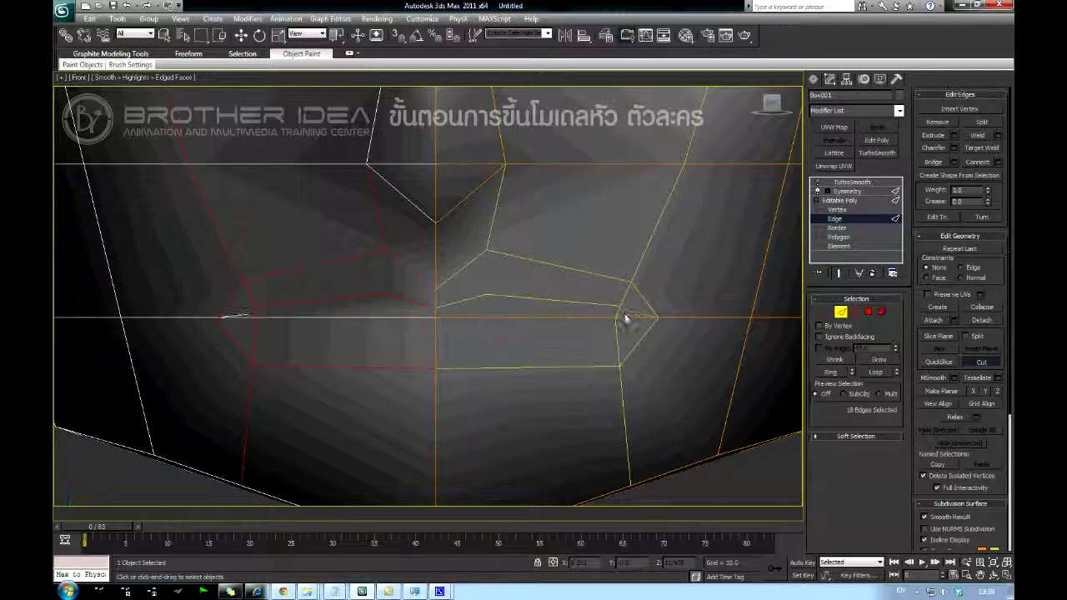
right_click(618, 337)
left_click(617, 336)
left_click(436, 334)
key("w")
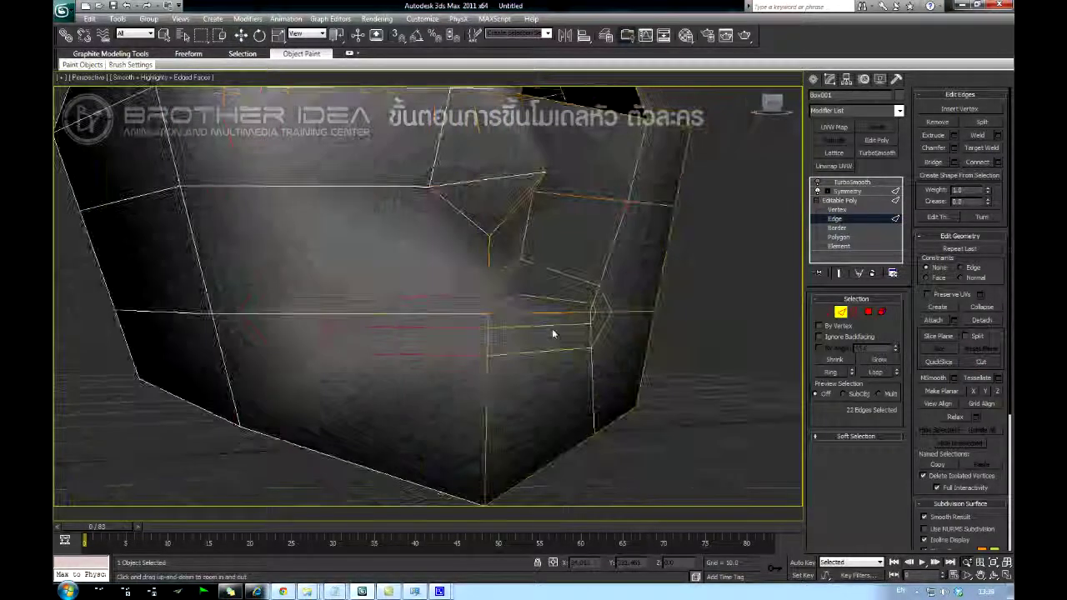
Select the polygons inside the inner mouth outline, including the small corner one, and delete them to open the mouth.
key("4")
left_click(543, 314)
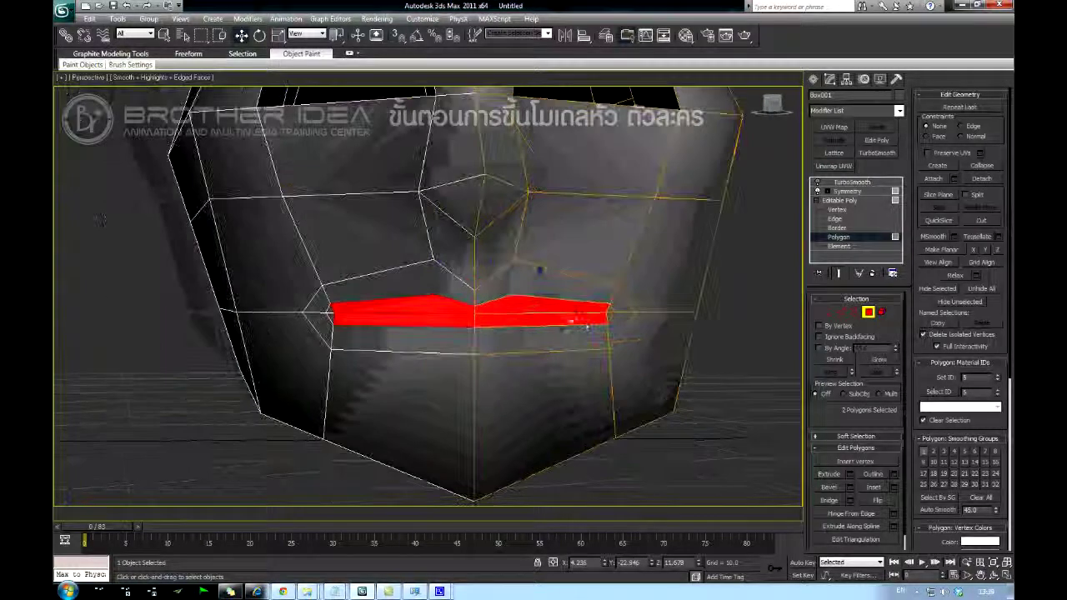
scroll(587, 325, "up", 6)
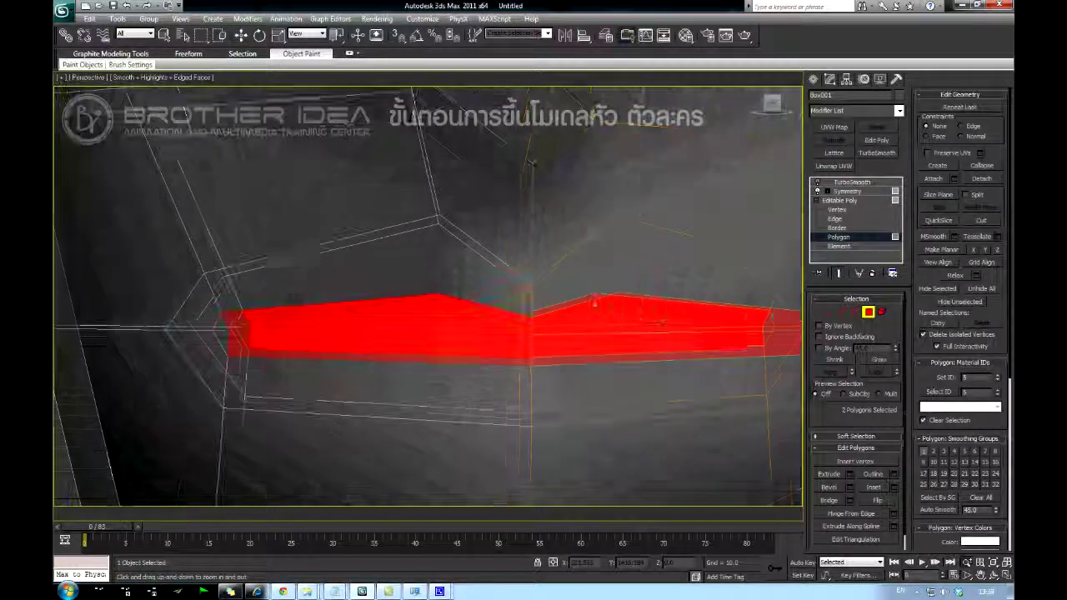
left_click(610, 321, "ctrl")
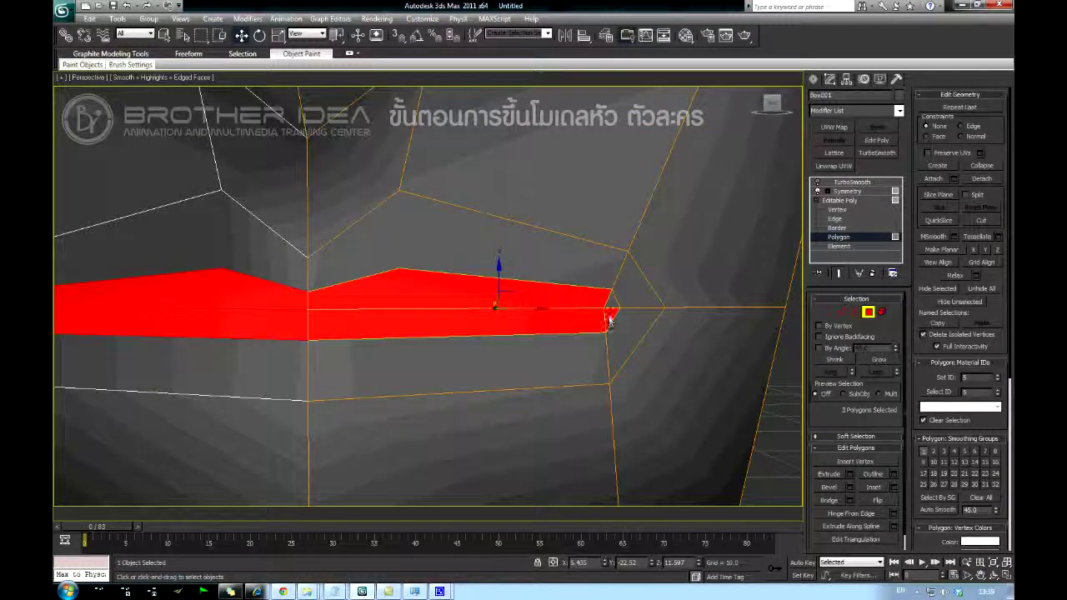
key("Delete")
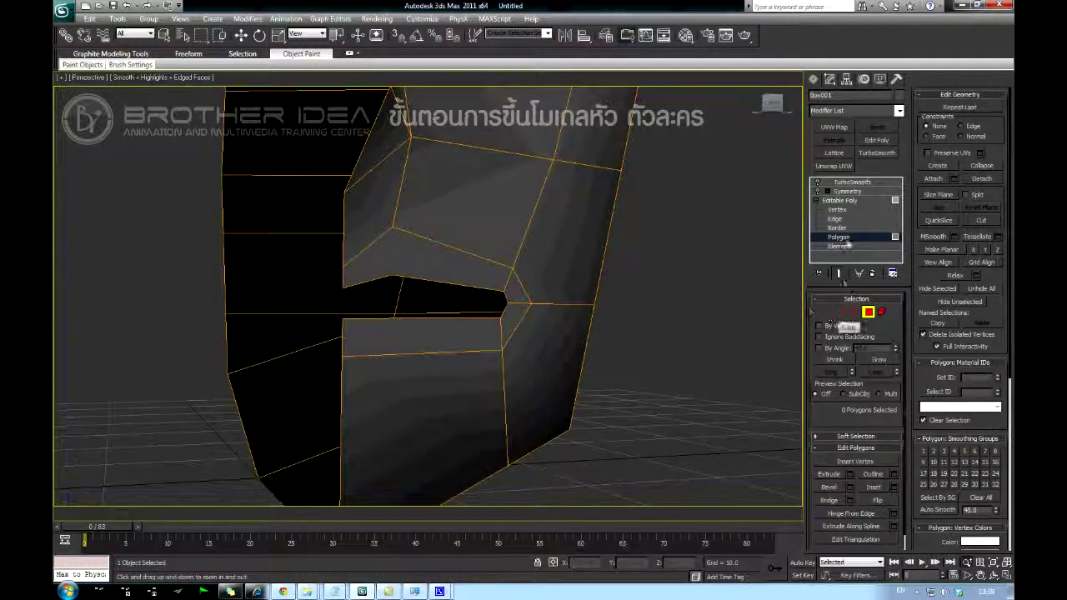
Select the border edges of the mouth opening and extend them backwards into the head as new inner lip faces.
left_click(834, 219)
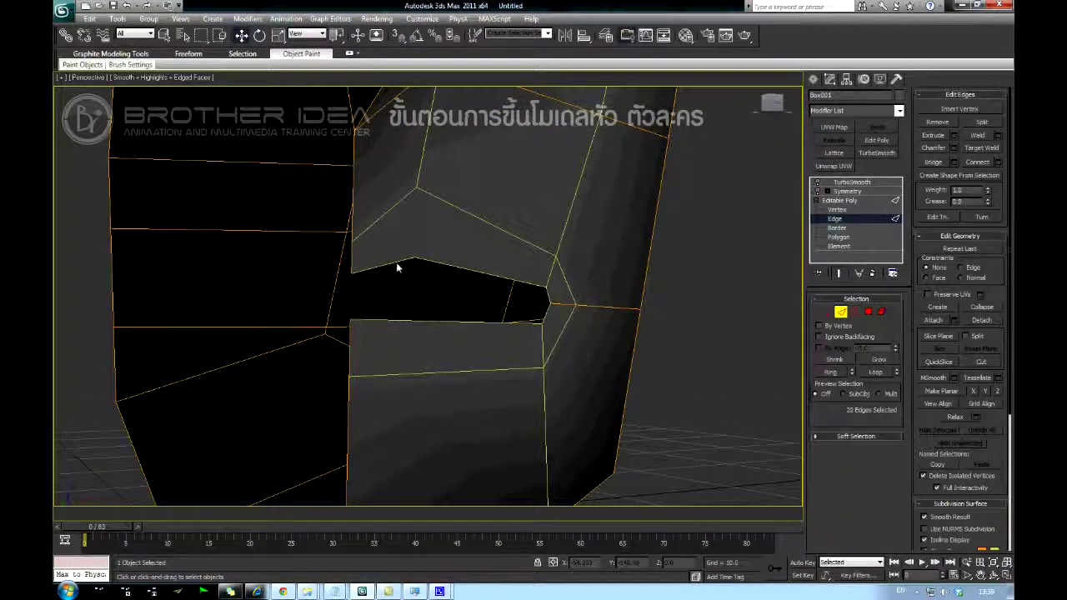
left_click(397, 264)
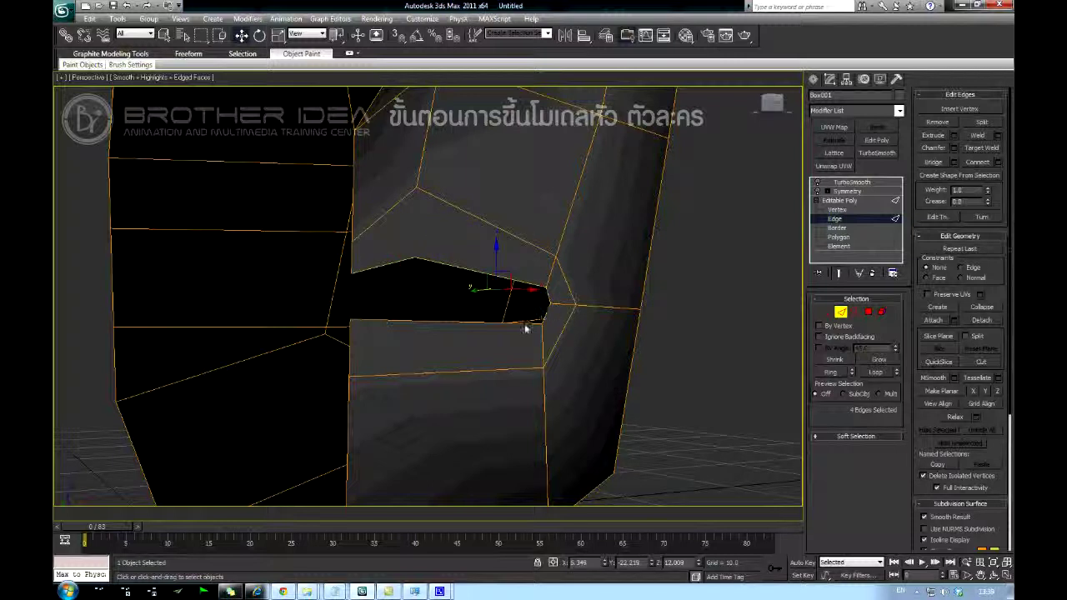
middle_click_drag(466, 322, 482, 335, "alt")
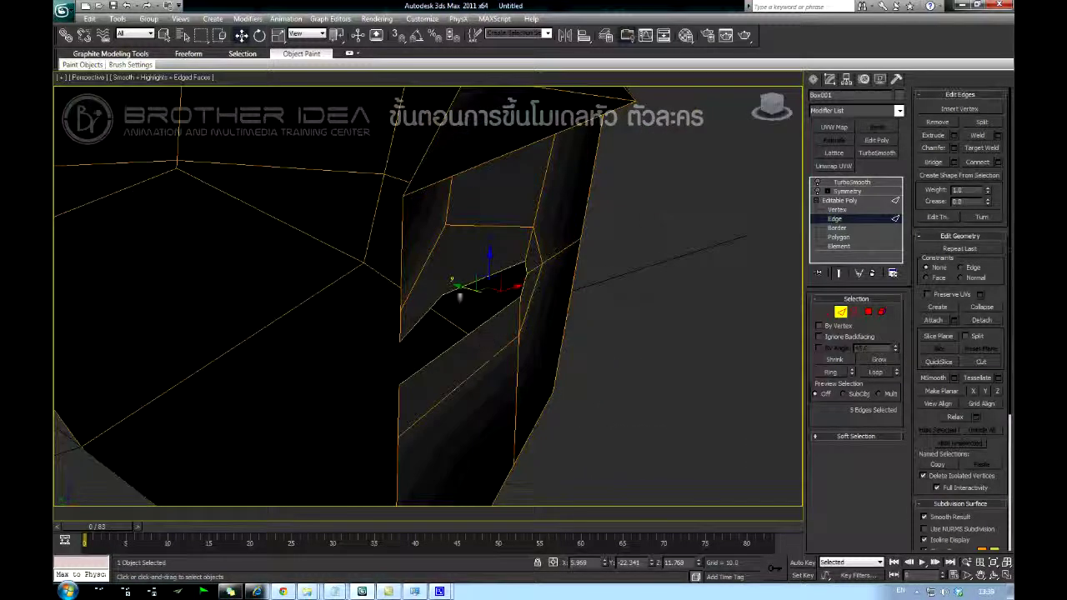
left_click_drag(469, 296, 325, 243, "shift")
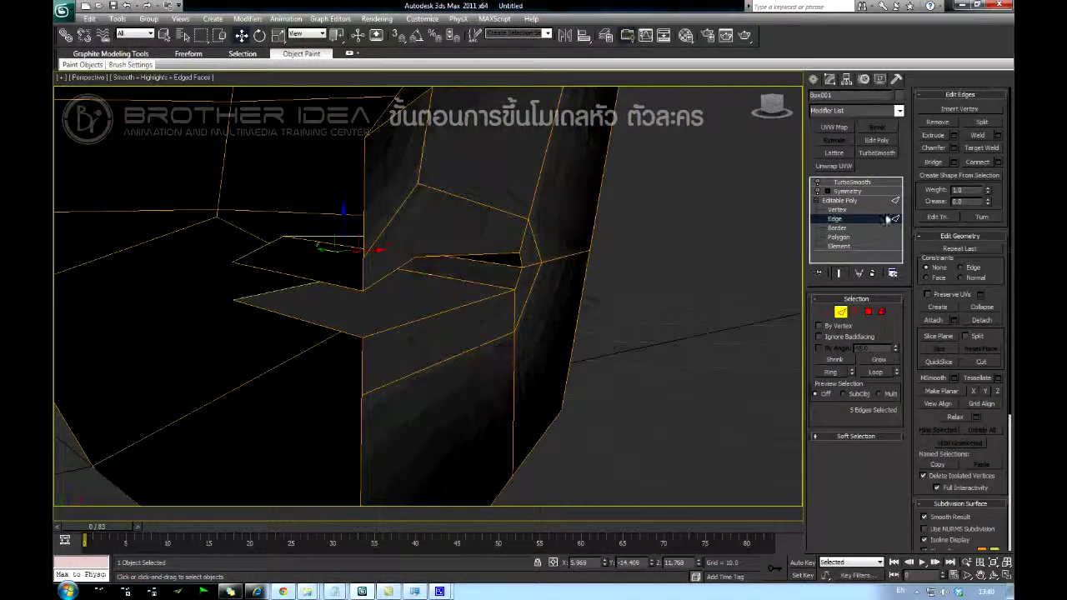
Leave the Edge level, switch Symmetry and TurboSmooth back on, and examine the smoothed head without edged faces.
left_click(850, 201)
left_click(817, 191)
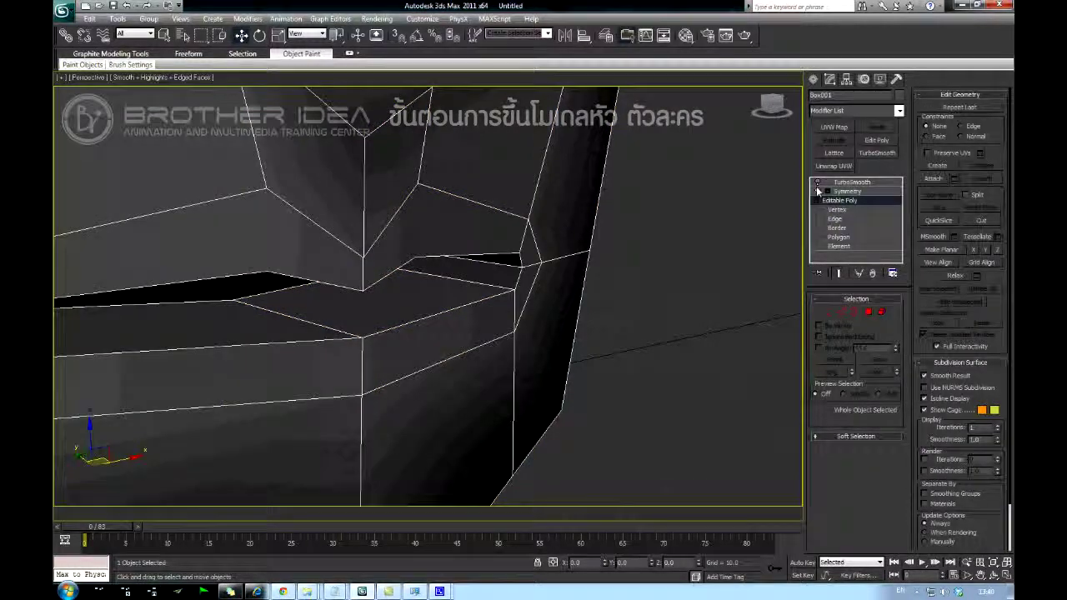
left_click(817, 182)
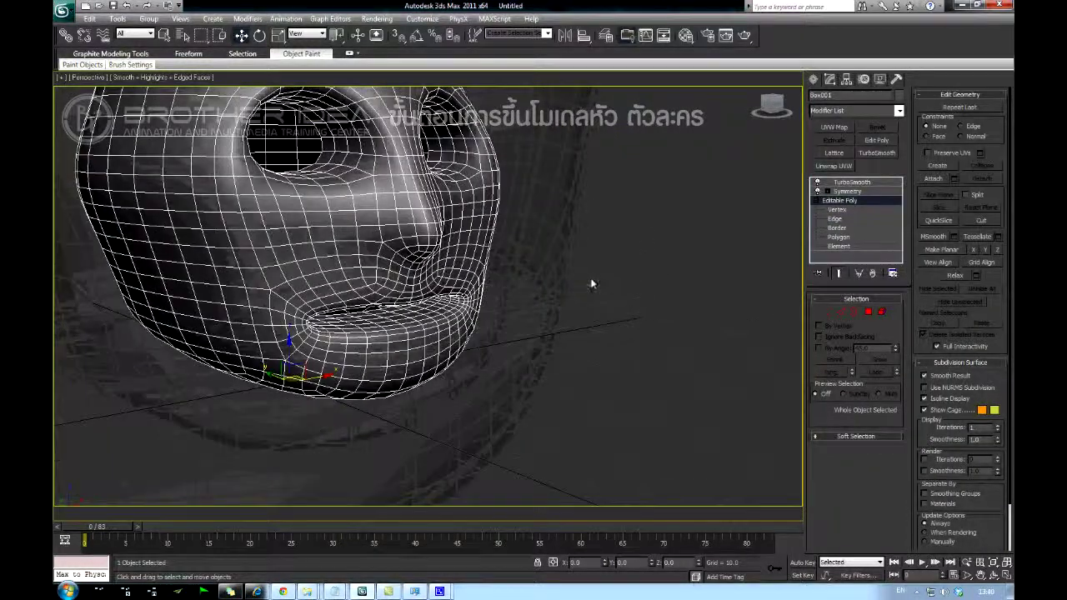
key("F4")
middle_click_drag(591, 284, 569, 299, "alt")
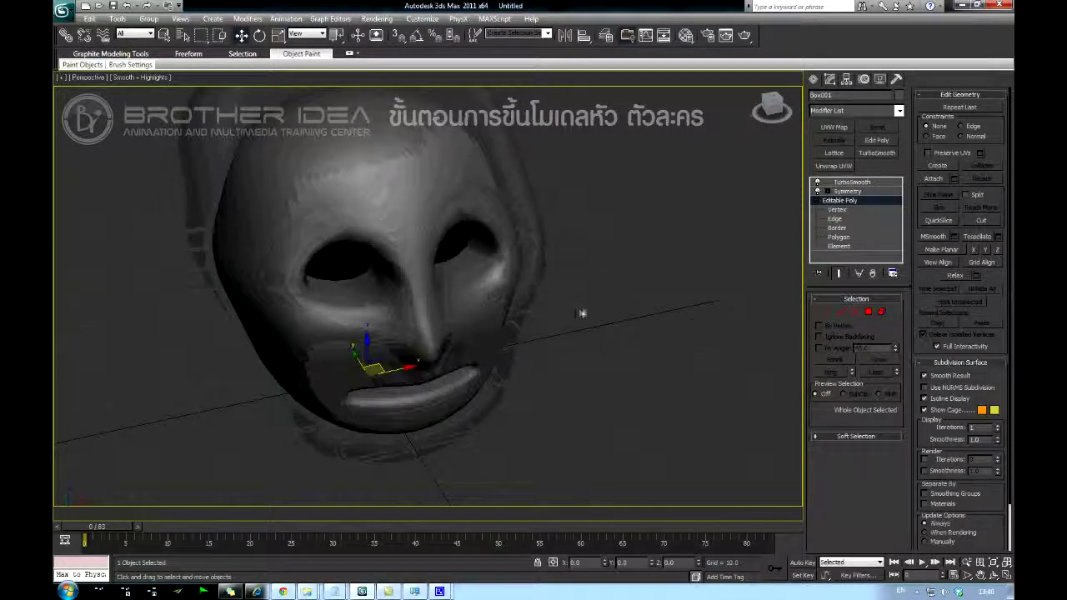
left_click(871, 182)
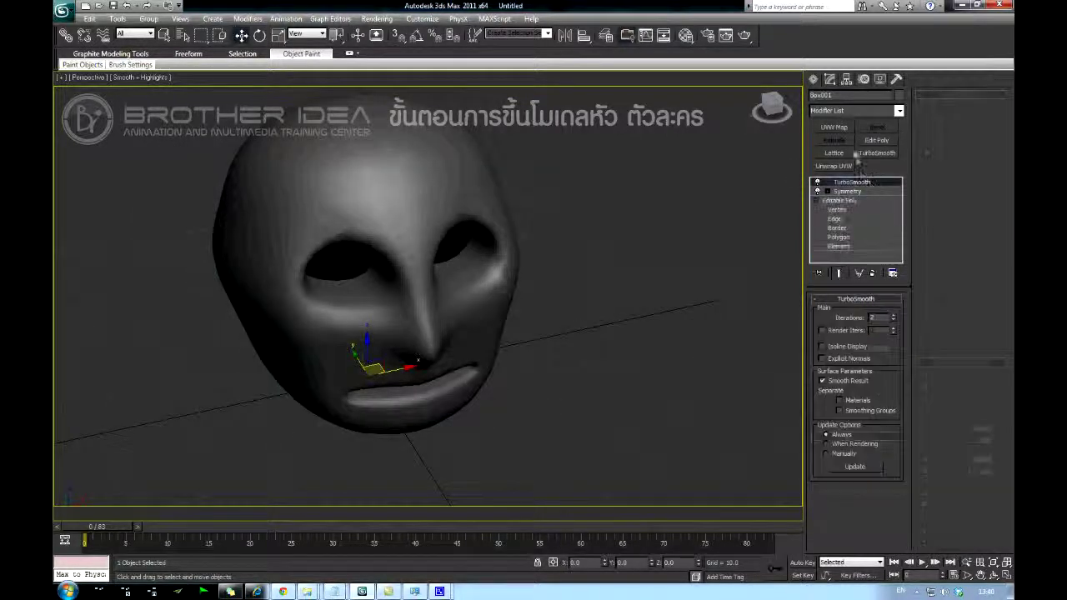
Create a sphere with a radius of about 10.9 beside the head as an eyeball, leaving it unmirrored.
left_click(814, 79)
left_click(833, 164)
left_click_drag(622, 349, 632, 384)
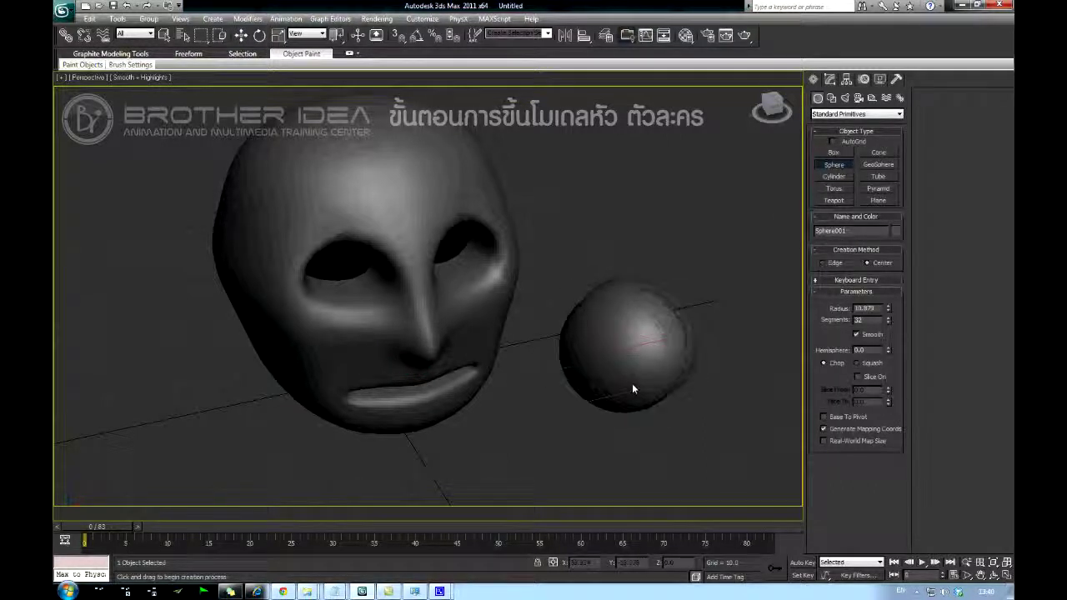
left_click(565, 35)
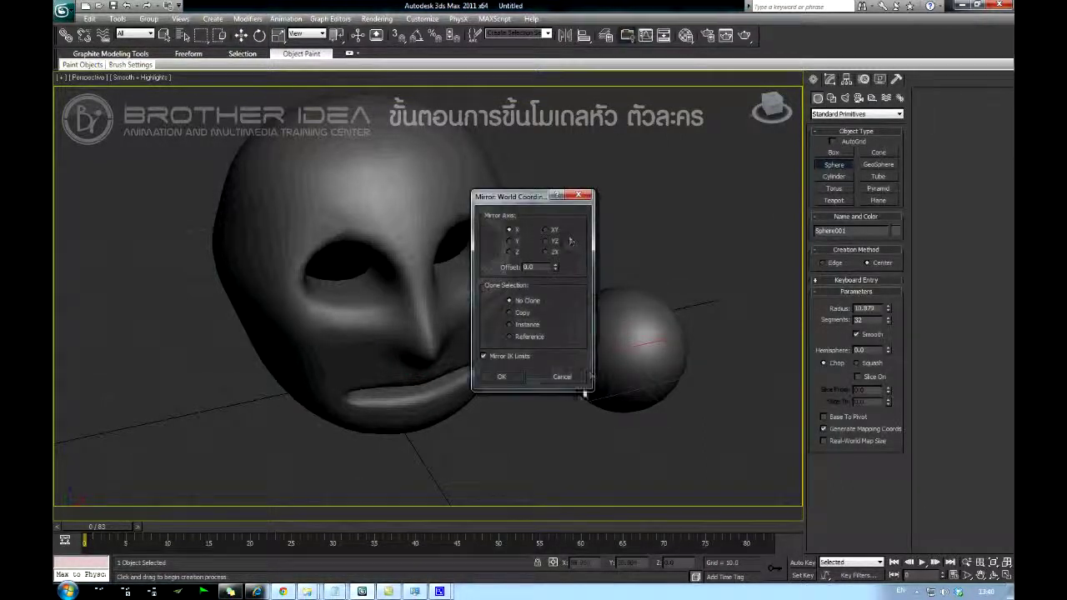
left_click(580, 375)
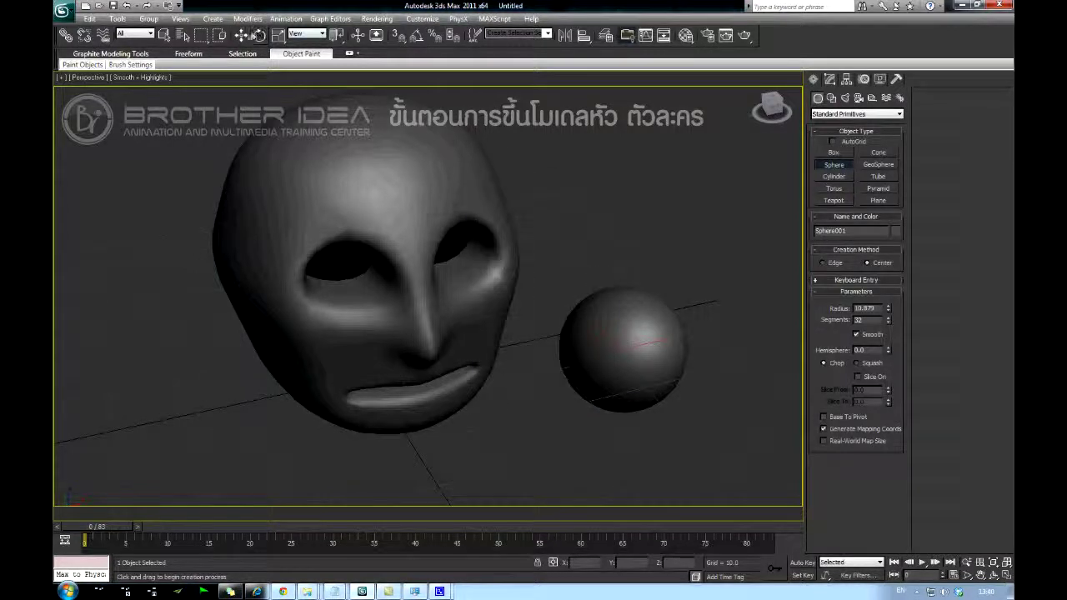
Move the sphere into the head's right eye socket and adjust its depth with edged faces shown.
left_click(243, 35)
middle_click_drag(511, 279, 499, 258, "alt")
left_click_drag(641, 336, 353, 180)
middle_click_drag(354, 180, 424, 209, "alt")
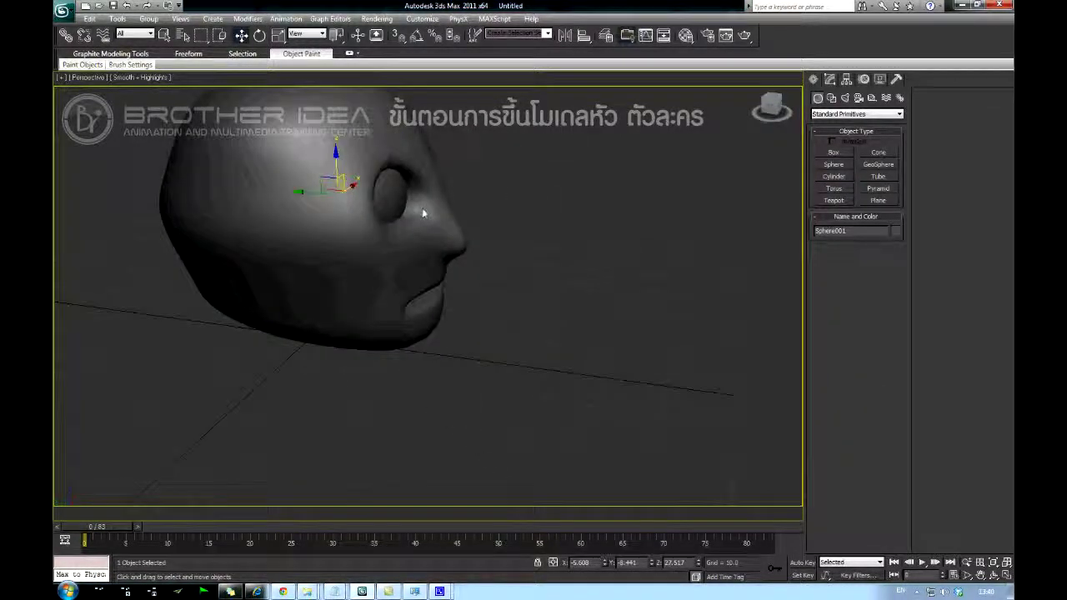
key("F4")
left_click_drag(309, 195, 342, 201)
middle_click_drag(349, 202, 309, 210, "alt")
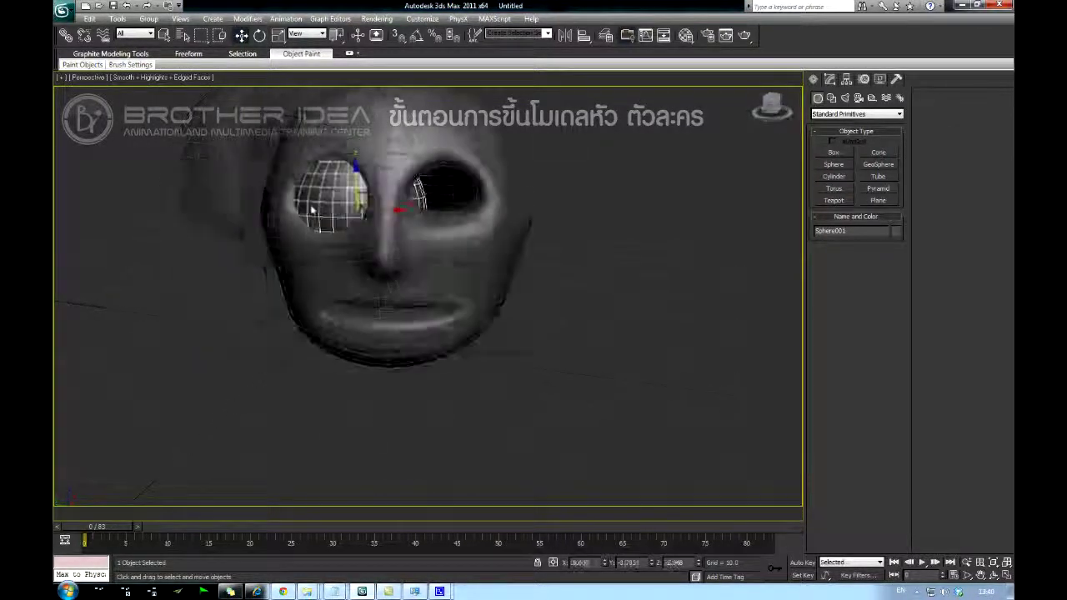
Clone the eyeball sphere sideways along the X axis into the other eye socket.
left_click_drag(360, 200, 457, 213, "shift")
left_click(536, 345)
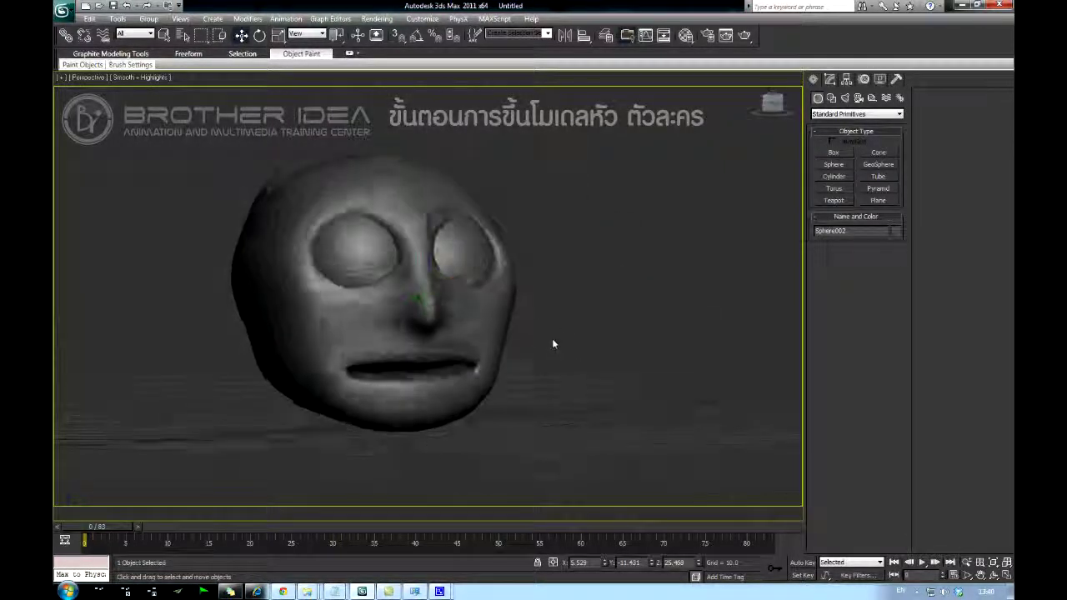
left_click_drag(543, 352, 542, 348)
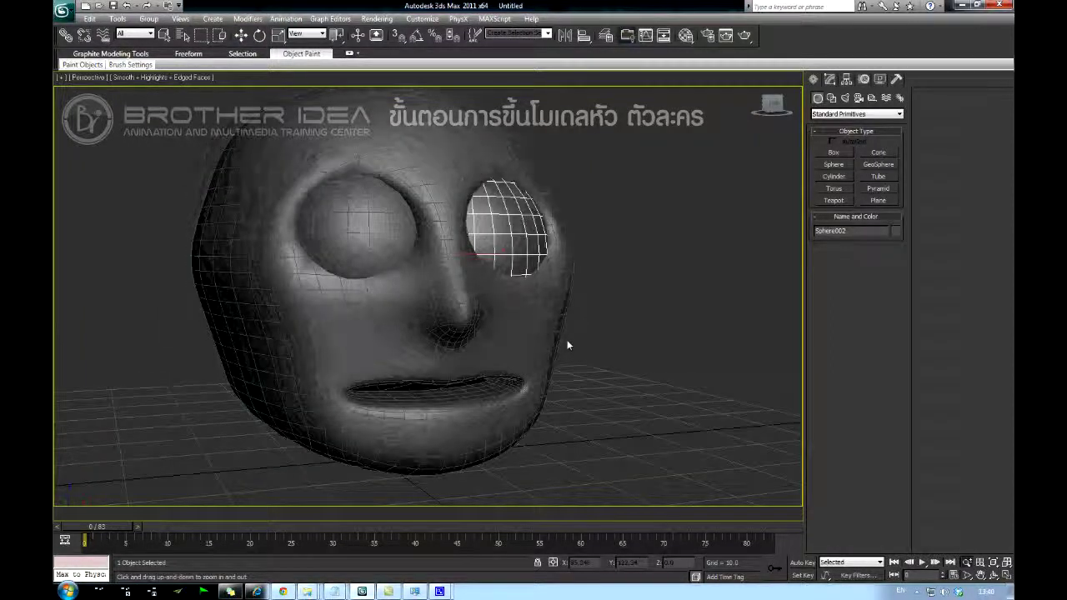
Select the head, open its modifier settings, and examine the face with both eyeballs and edged faces hidden.
middle_click_drag(601, 329, 564, 319, "alt")
left_click(562, 321)
left_click(830, 78)
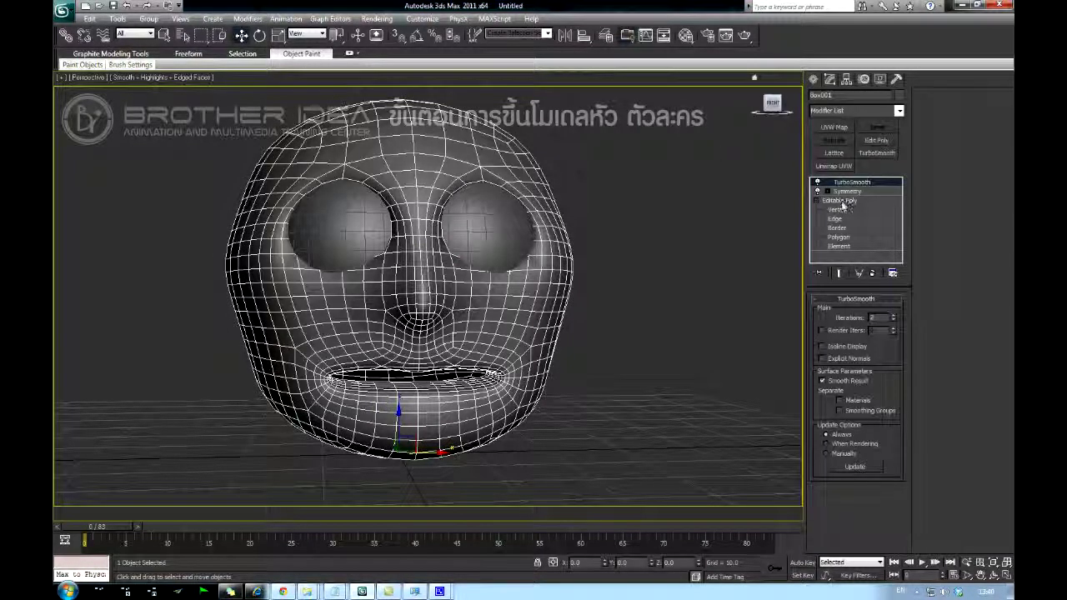
key("F4")
mouse_move(662, 212)
middle_mouse_down("alt")
mouse_move(623, 229)
mouse_move(691, 231)
mouse_move(525, 231)
mouse_move(643, 231)
mouse_move(625, 236)
middle_mouse_up("alt")
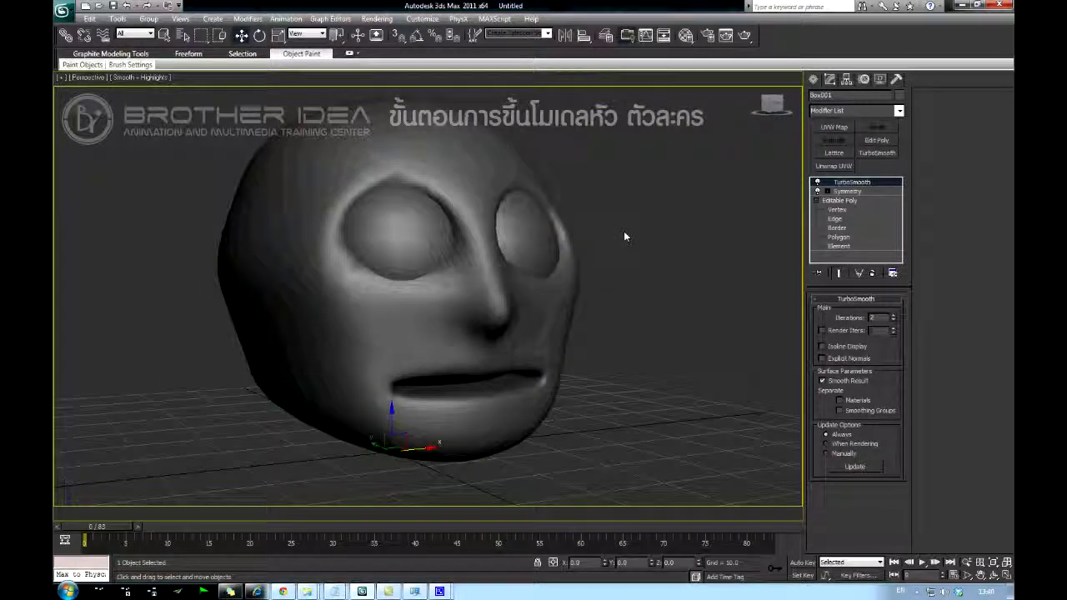